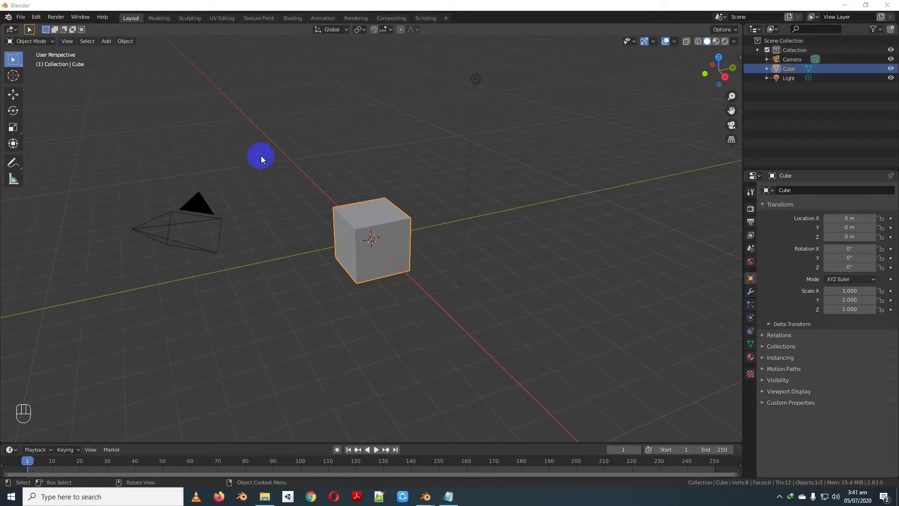
# Step: Select the cube, cancel a trial move, and switch it into Edit Mode from the mode list
pyautogui.rightClick(207, 220)
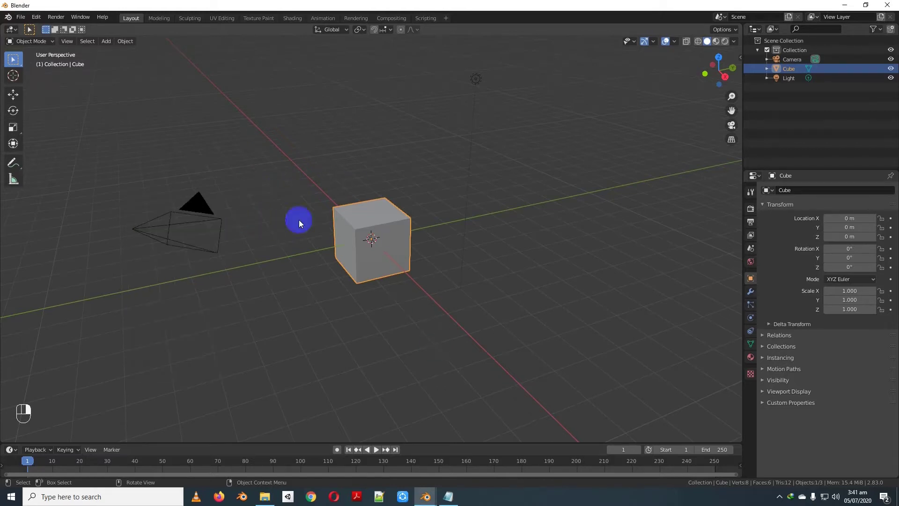
pyautogui.click(386, 220)
pyautogui.press('g')
pyautogui.rightClick(356, 220)
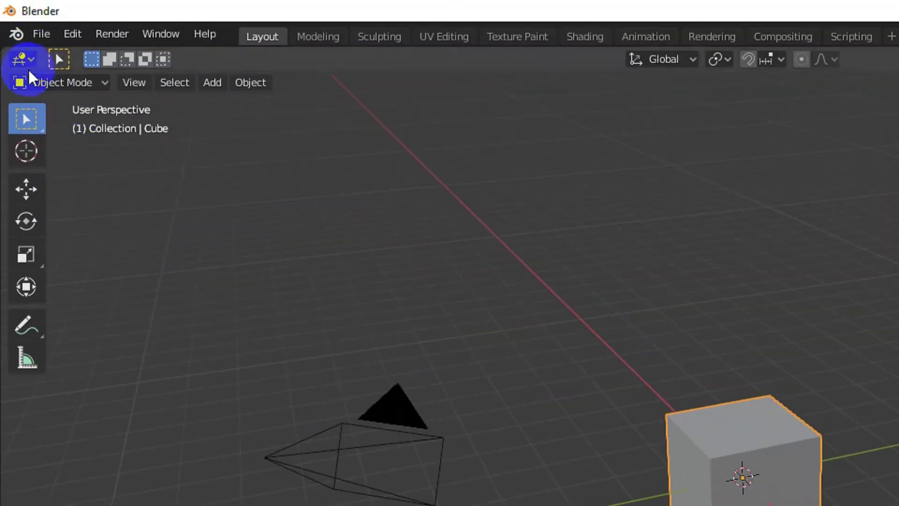
pyautogui.click(80, 83)
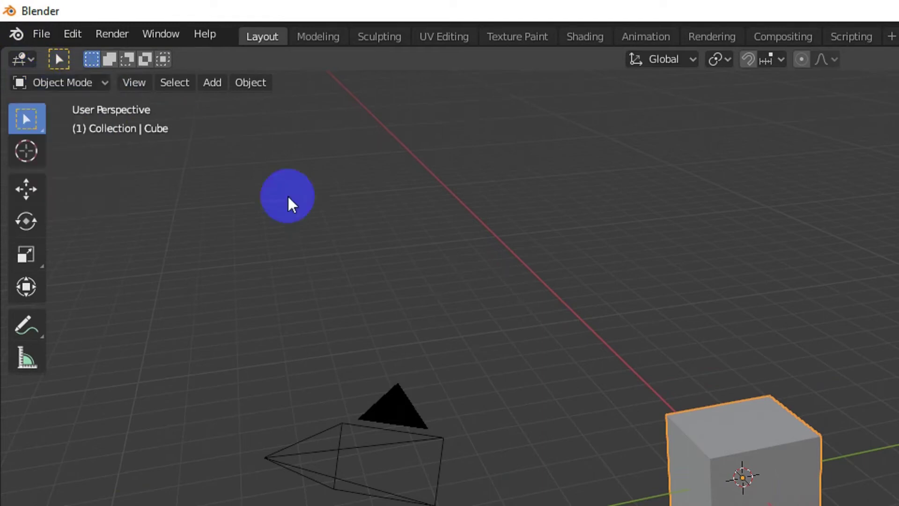
pyautogui.click(77, 78)
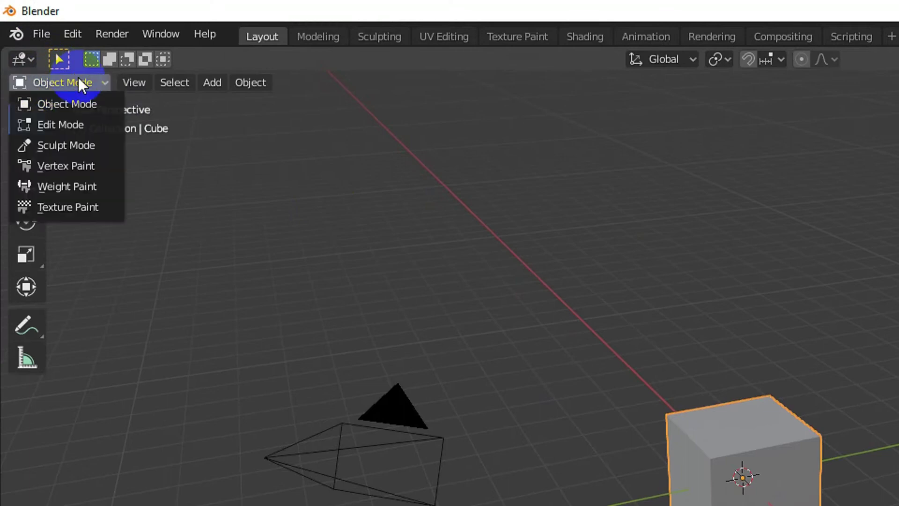
pyautogui.click(59, 124)
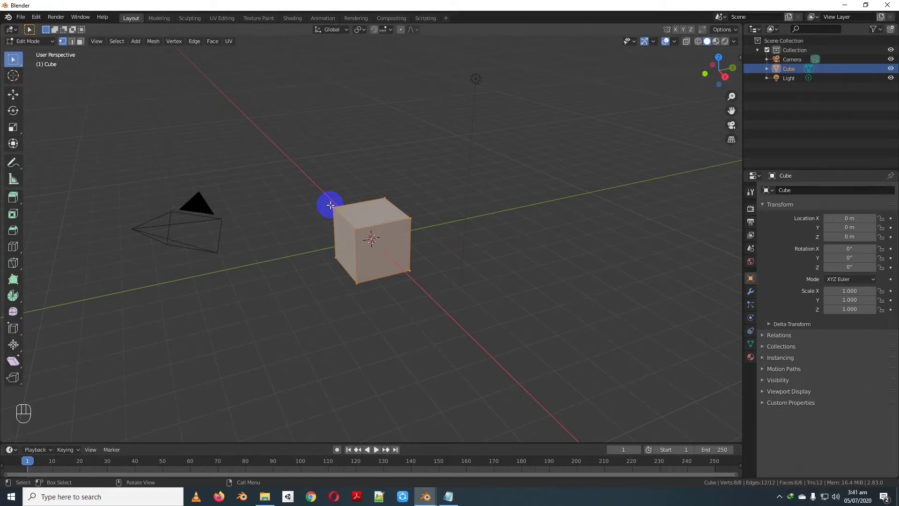
# Step: Try moving a corner vertex, cancel it, and switch to Face select mode
pyautogui.click(330, 205)
pyautogui.press('g')
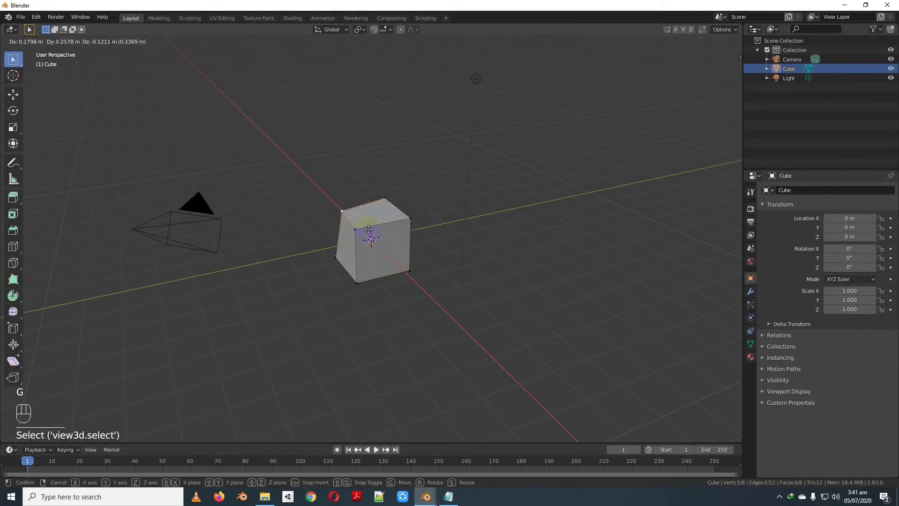
pyautogui.rightClick(360, 228)
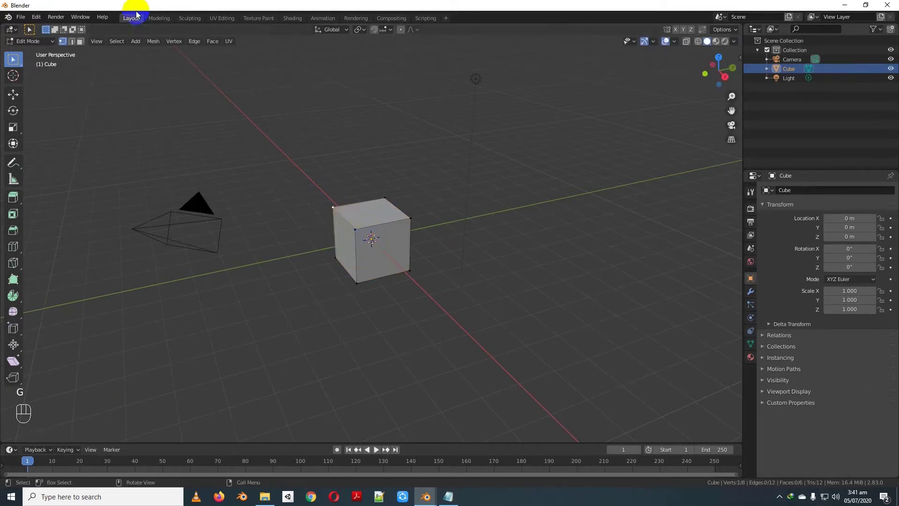
pyautogui.click(80, 41)
# Step: Select the left face and try move, rotate and scale on it, cancelling so the cube stays unchanged
pyautogui.click(350, 229)
pyautogui.press('g')
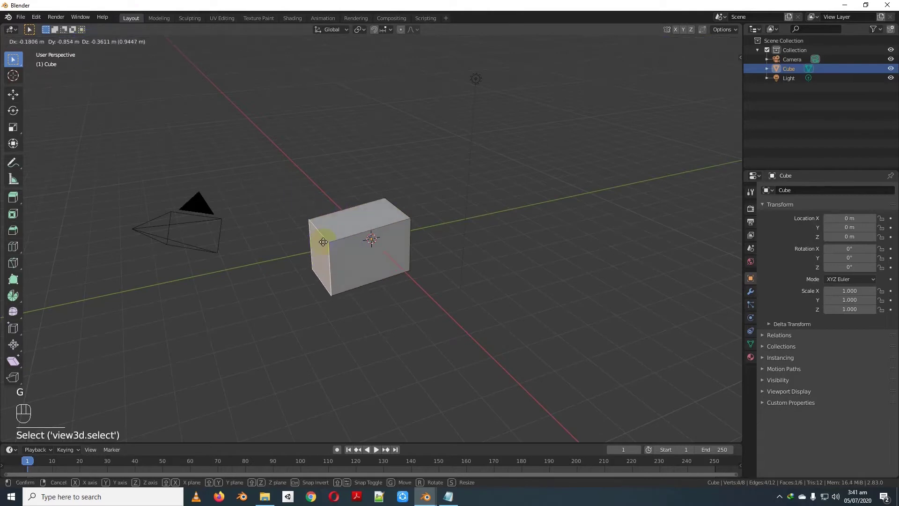
pyautogui.press('Escape')
pyautogui.press('r')
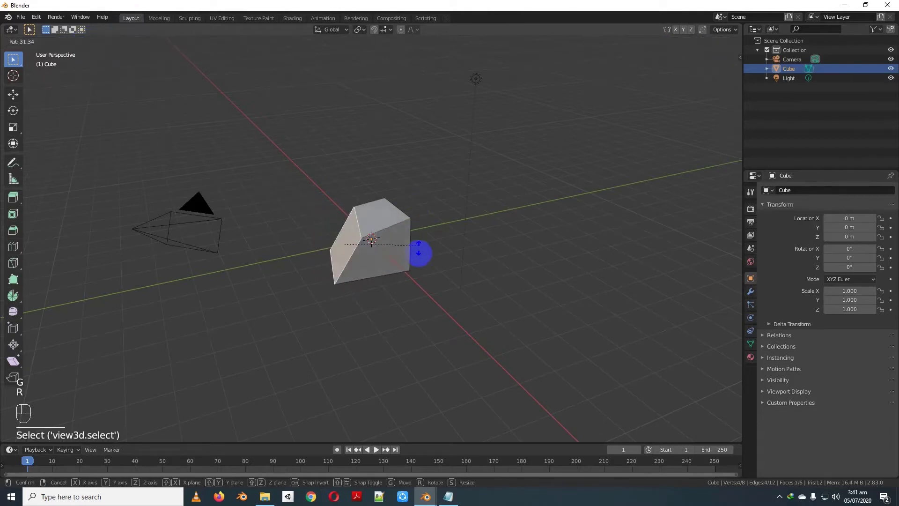
pyautogui.press('s')
pyautogui.press('g')
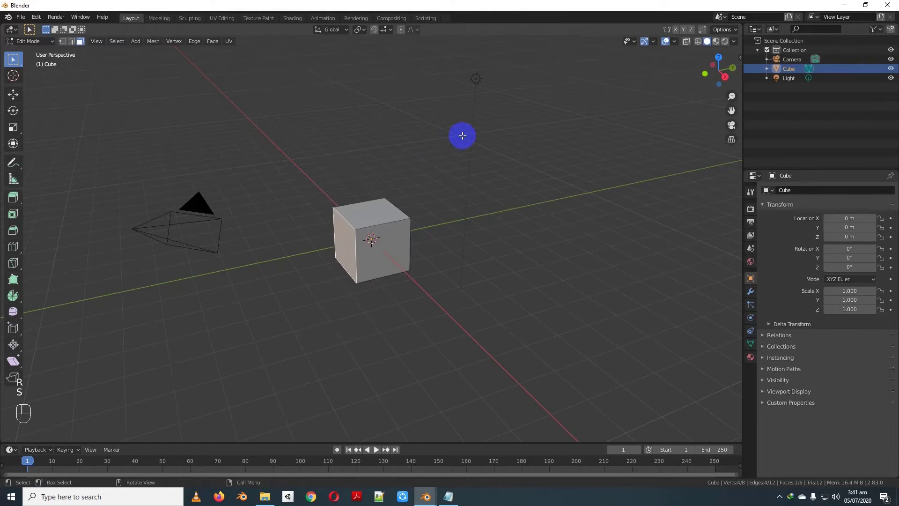
pyautogui.rightClick(428, 193)
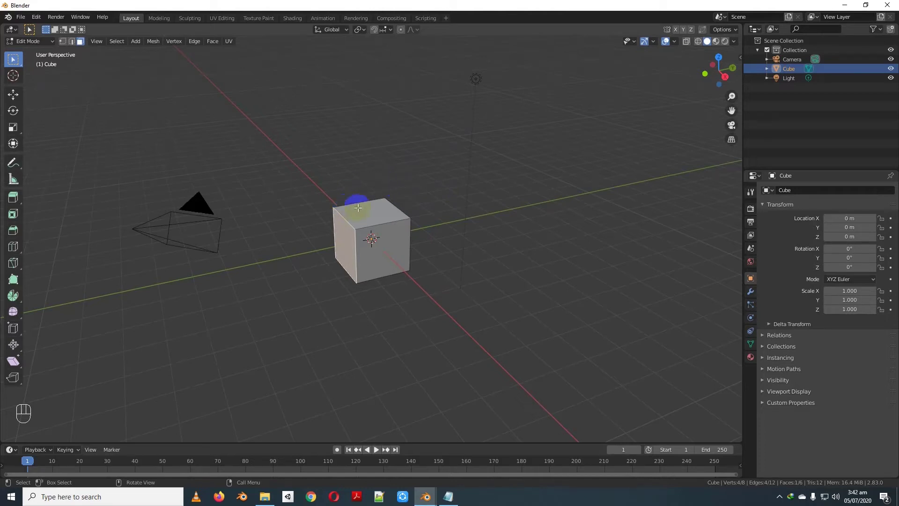
pyautogui.press('b')
pyautogui.press('b')
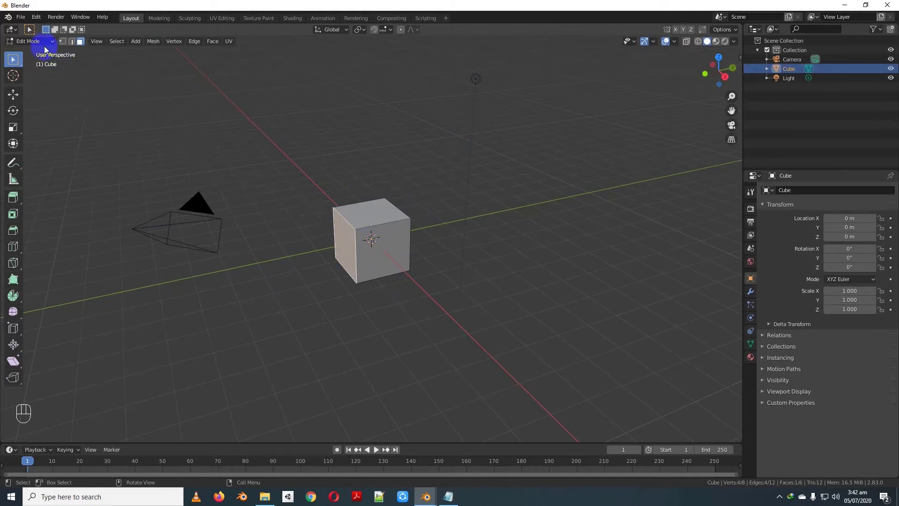
# Step: Return the cube to Object Mode, then toggle it back into Edit Mode with Tab
pyautogui.click(30, 41)
pyautogui.click(29, 50)
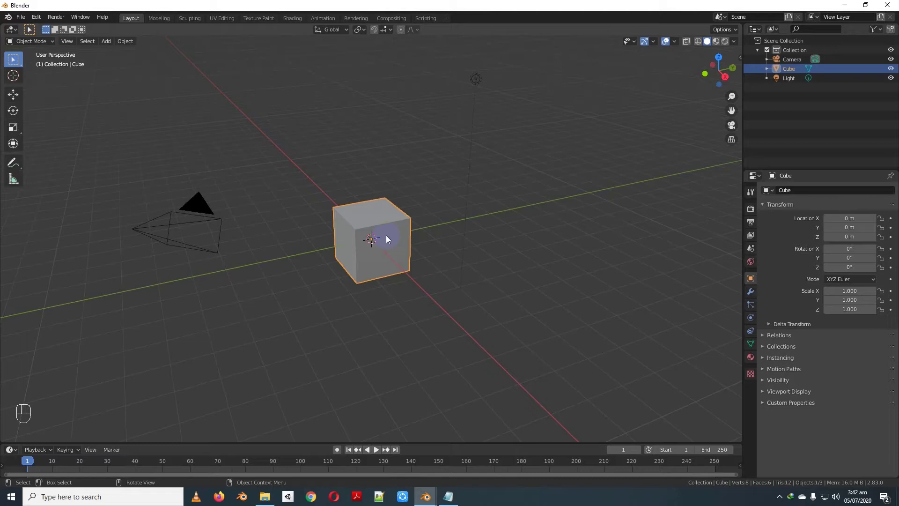
pyautogui.click(35, 41)
pyautogui.press('Tab')
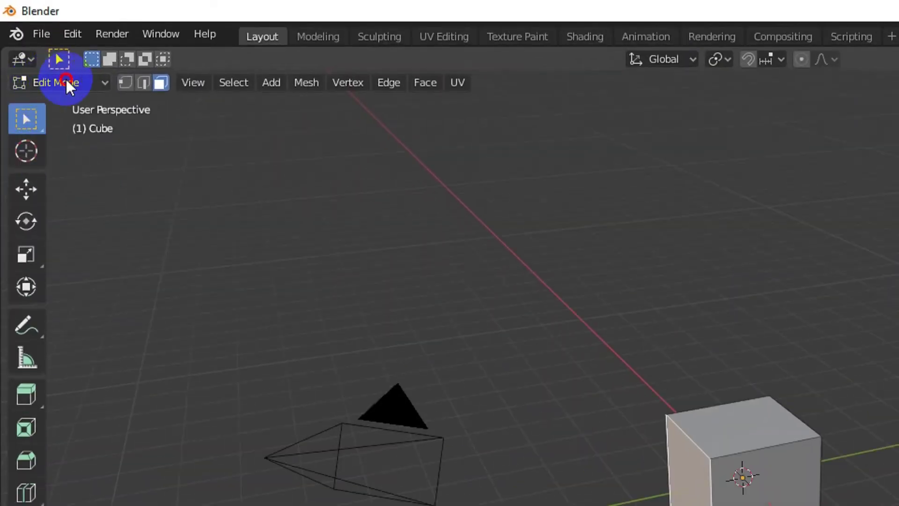
pyautogui.click(31, 41)
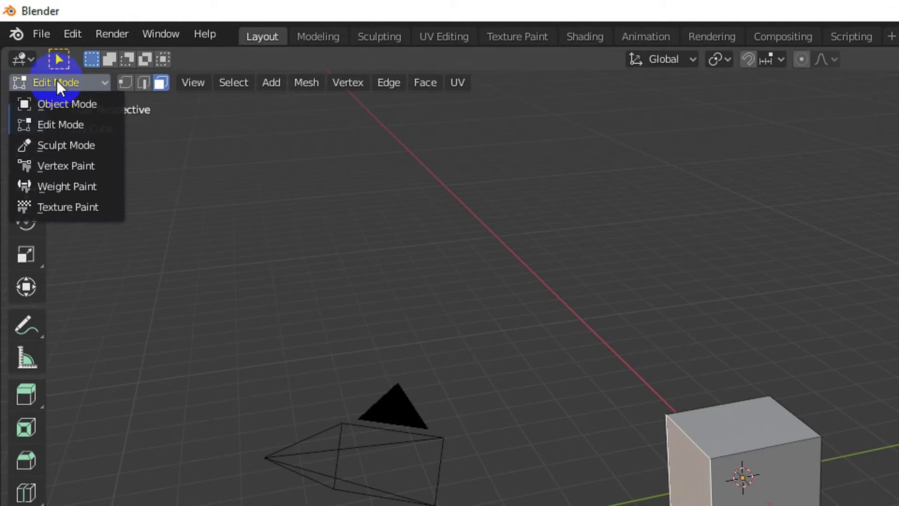
pyautogui.click(88, 75)
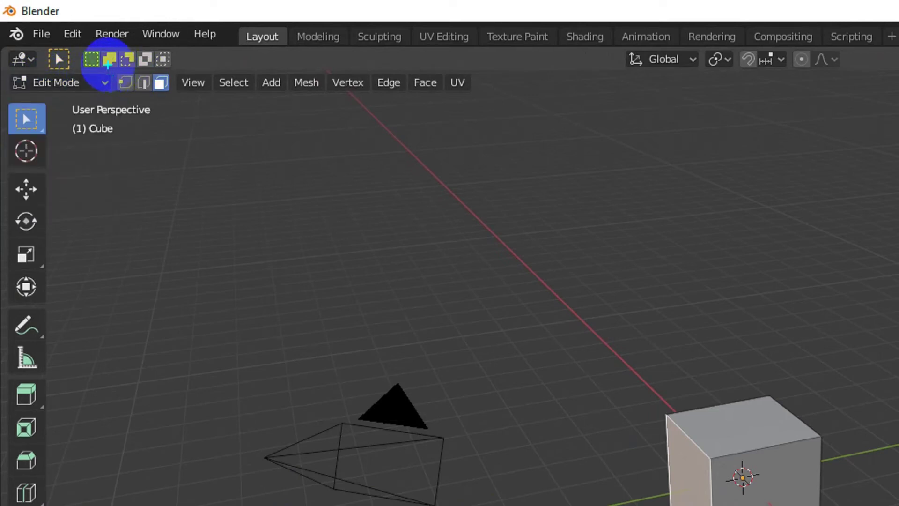
# Step: Cycle through Face, Vertex and Edge select modes, ending on Face select
pyautogui.click(163, 92)
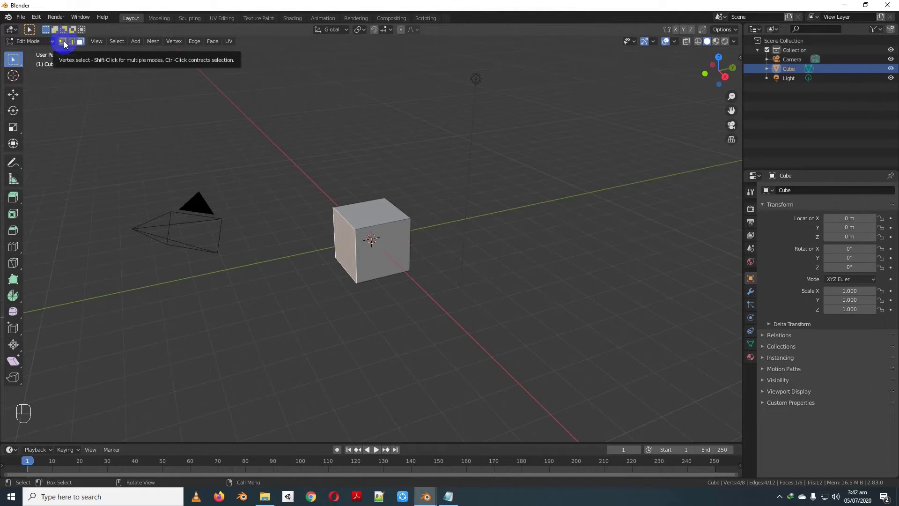
pyautogui.click(65, 41)
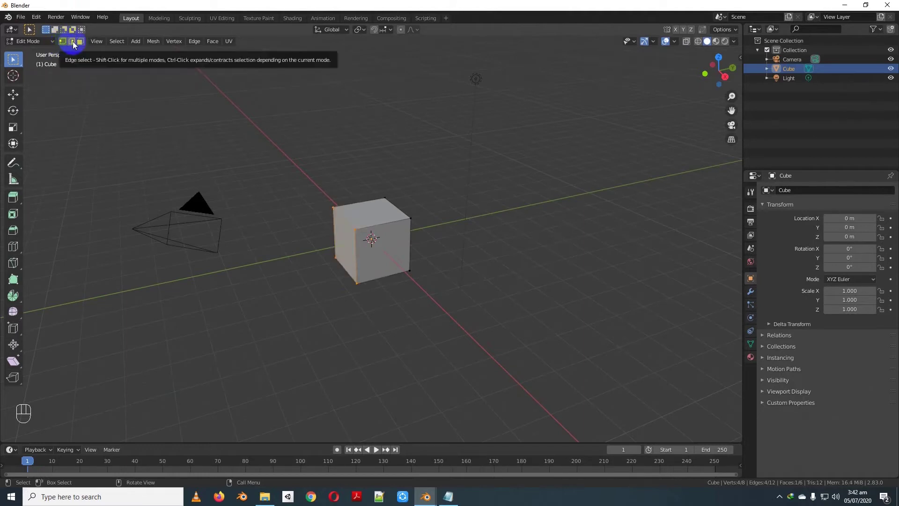
pyautogui.click(73, 44)
pyautogui.click(80, 42)
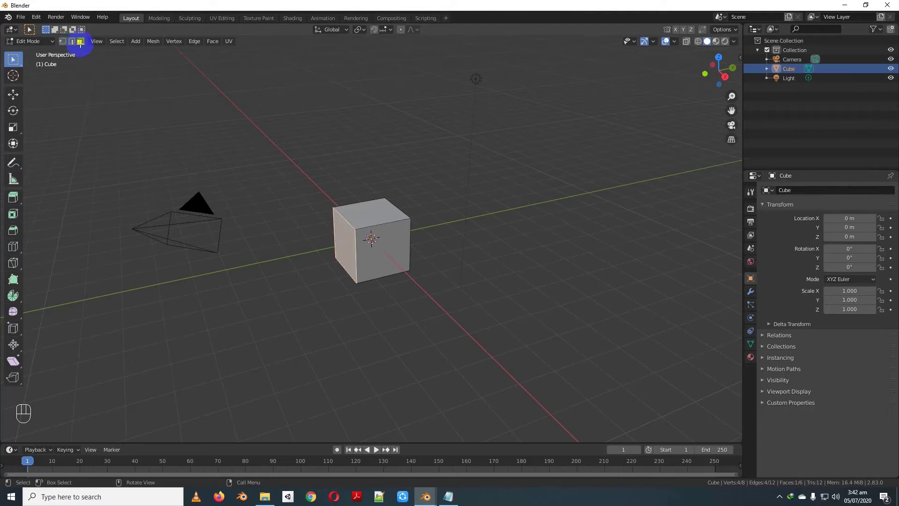
# Step: Launch Paint from the Start menu search and set the brush to its thickest size
pyautogui.press('super')
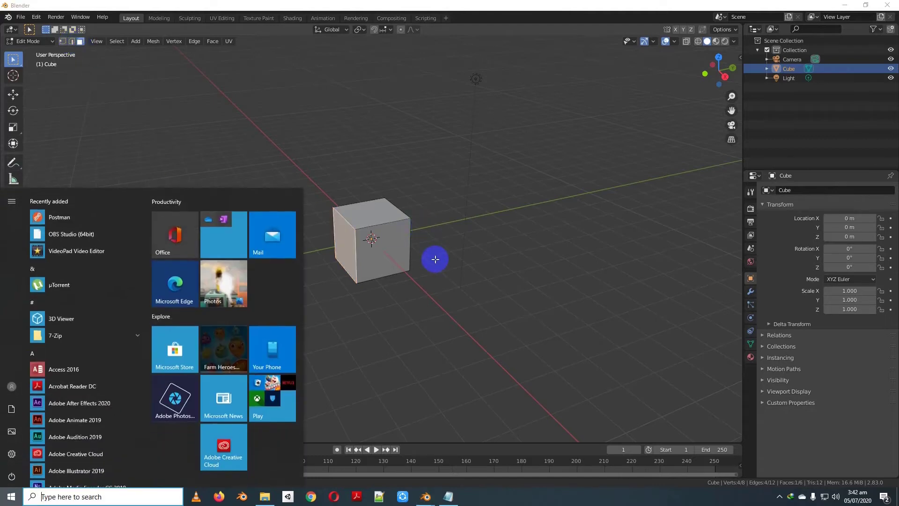
pyautogui.write('paint')
pyautogui.press('Return')
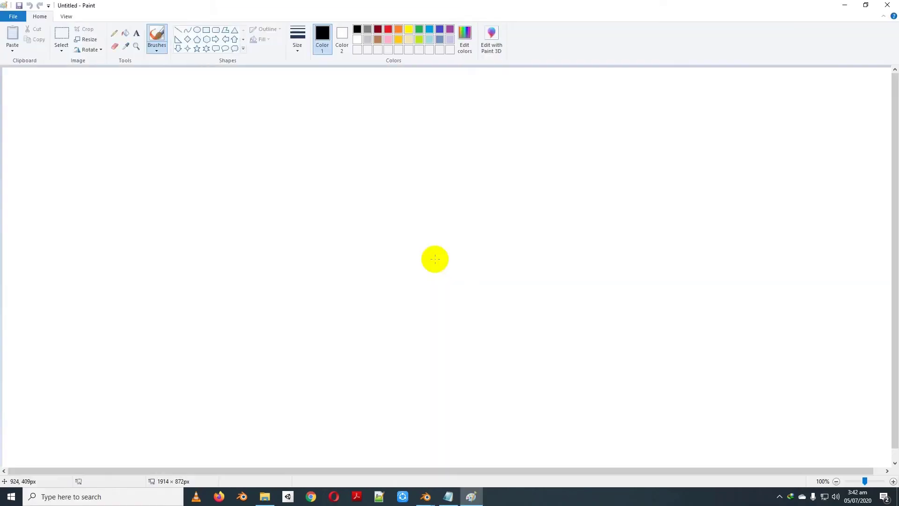
pyautogui.click(296, 36)
pyautogui.click(309, 120)
# Step: Paint three black dots on the canvas and bring Blender back to the front
pyautogui.click(243, 172)
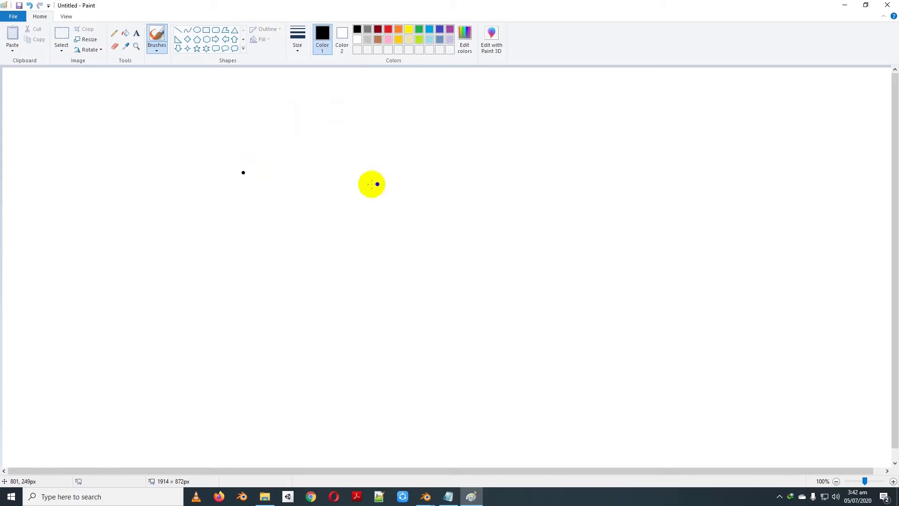
pyautogui.click(458, 185)
pyautogui.click(454, 292)
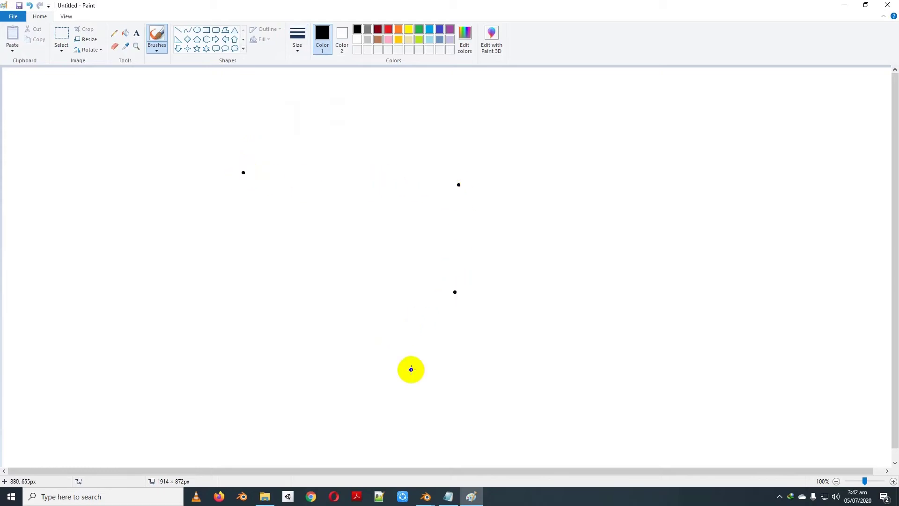
pyautogui.click(431, 497)
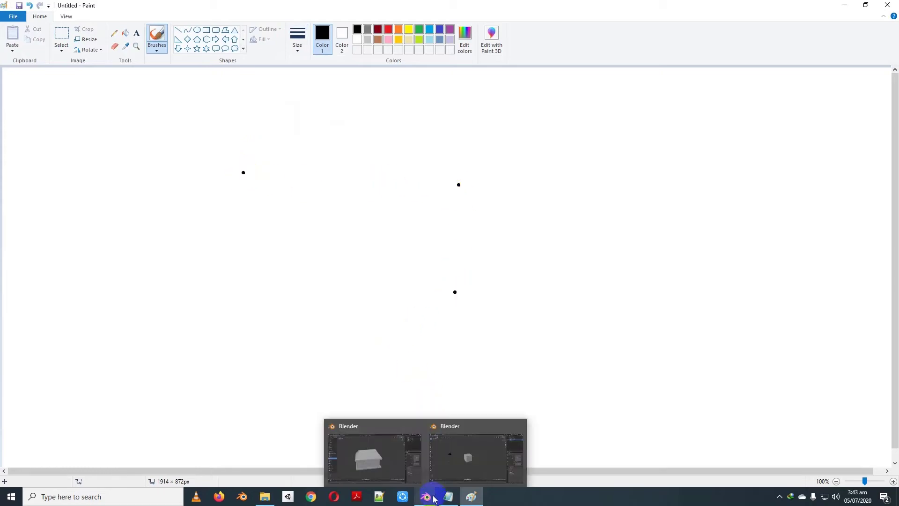
pyautogui.click(462, 457)
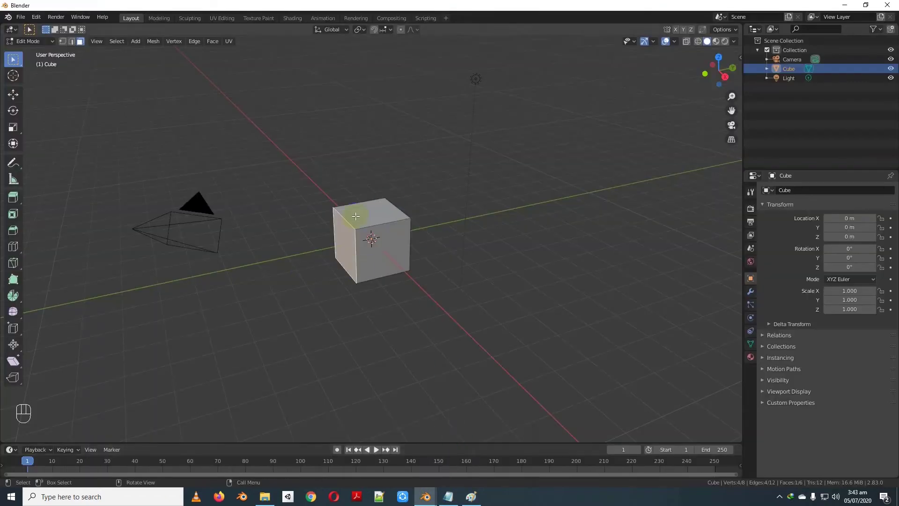
# Step: In Vertex select mode, zoom in and add the cube's four top corner vertices to the selection
pyautogui.click(331, 240)
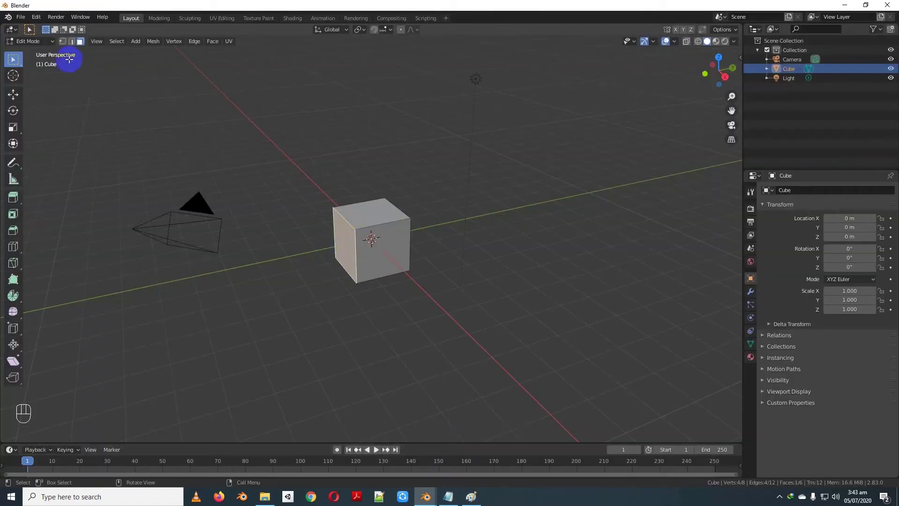
pyautogui.click(62, 41)
pyautogui.moveTo(97, 57); pyautogui.dragTo(423, 231, button='middle')
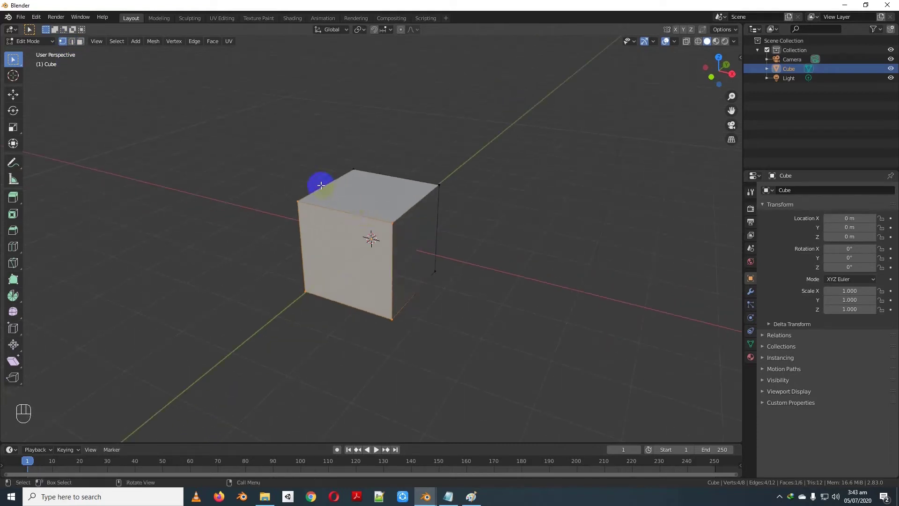
pyautogui.keyDown('ctrl'); pyautogui.moveTo(282, 187); pyautogui.dragTo(308, 209); pyautogui.keyUp('ctrl')
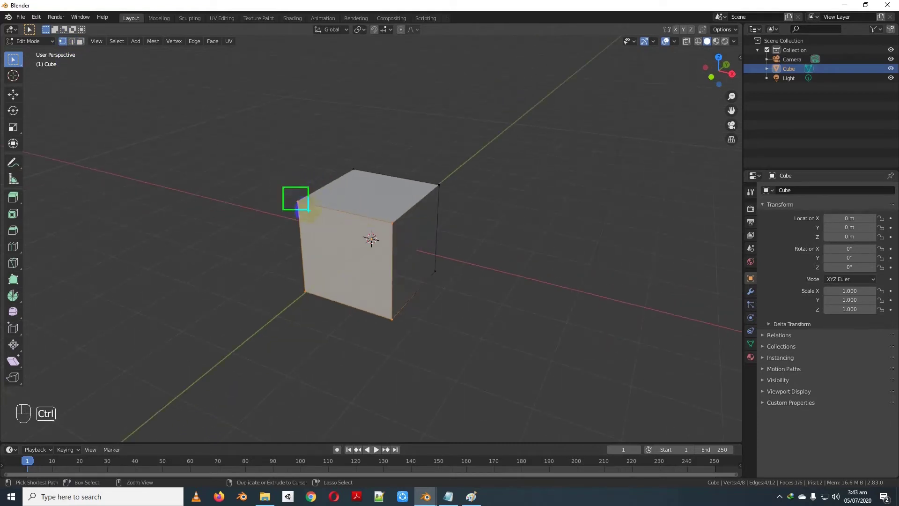
pyautogui.keyDown('ctrl'); pyautogui.click(386, 214); pyautogui.keyUp('ctrl')
pyautogui.keyDown('ctrl'); pyautogui.click(438, 183); pyautogui.keyUp('ctrl')
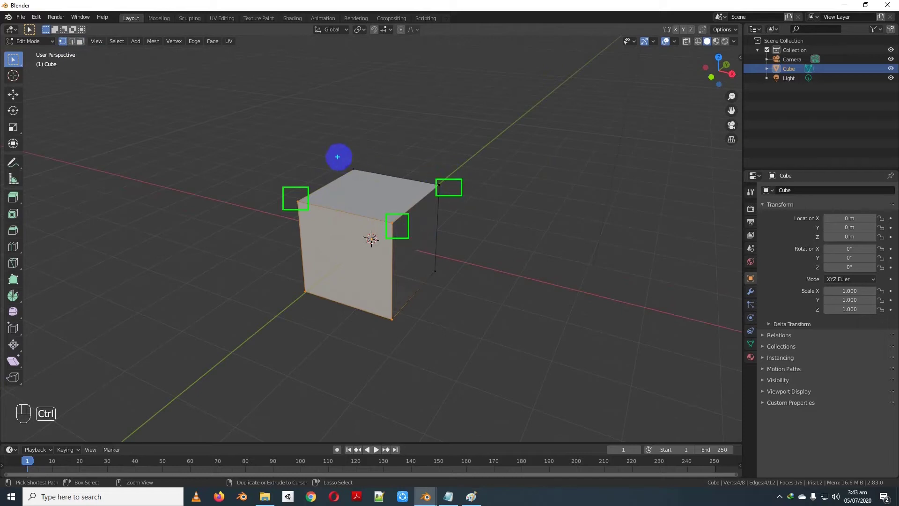
pyautogui.keyDown('ctrl'); pyautogui.moveTo(337, 157); pyautogui.dragTo(382, 185); pyautogui.keyUp('ctrl')
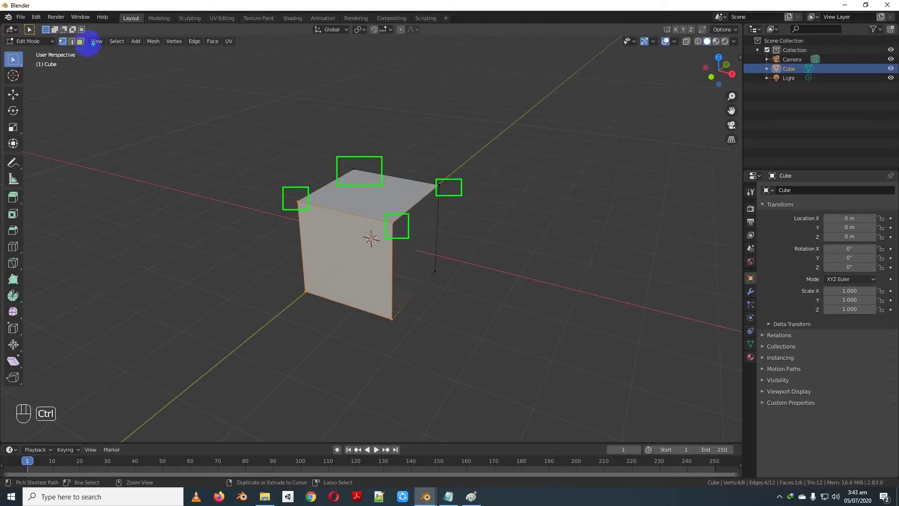
# Step: Move the front top-right corner vertex, confirm, slide it again, then switch to Edge select mode
pyautogui.click(304, 195)
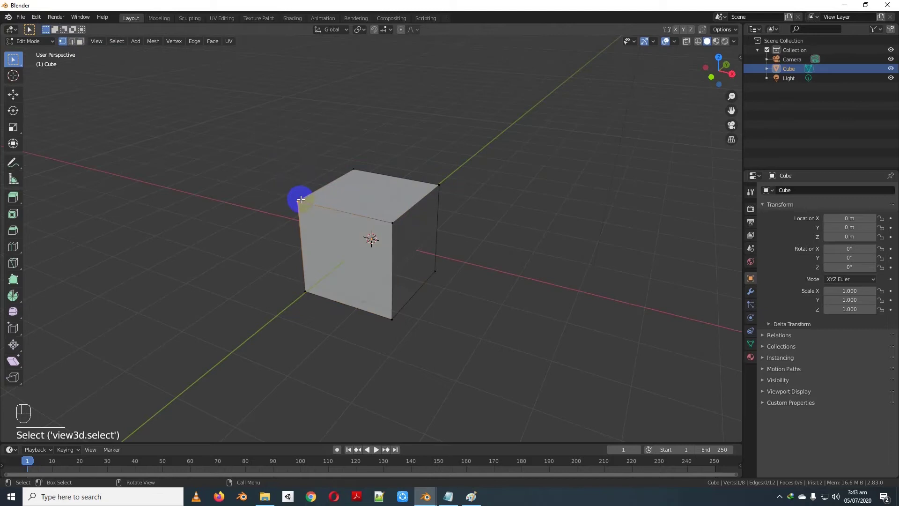
pyautogui.click(398, 220)
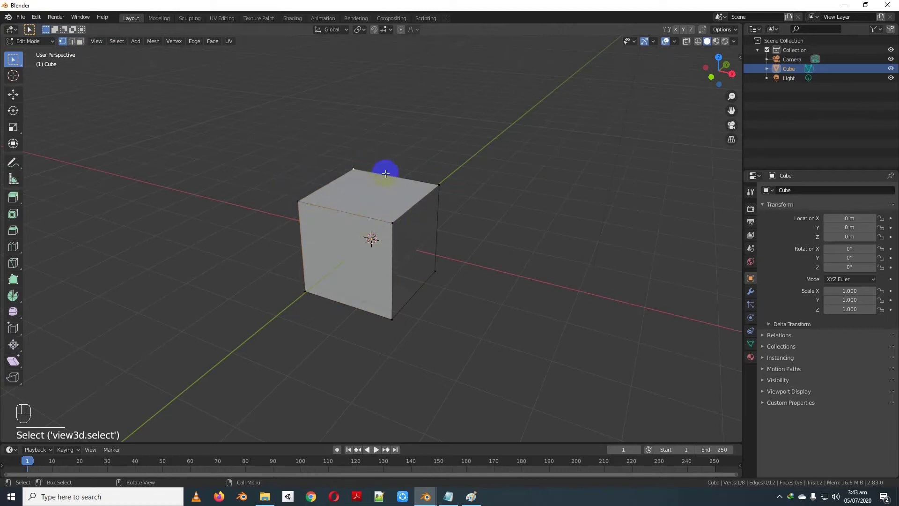
pyautogui.moveTo(392, 171); pyautogui.dragTo(395, 176, button='middle')
pyautogui.press('g')
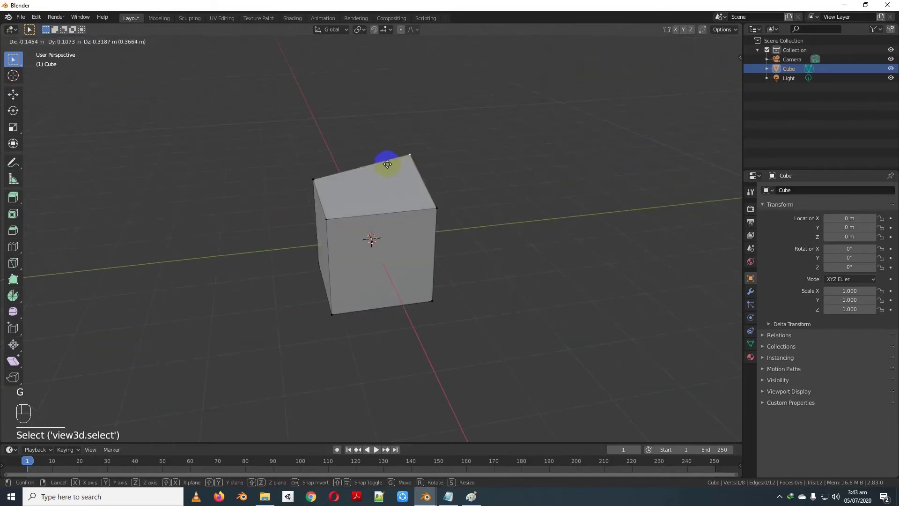
pyautogui.click(363, 164)
pyautogui.press('g')
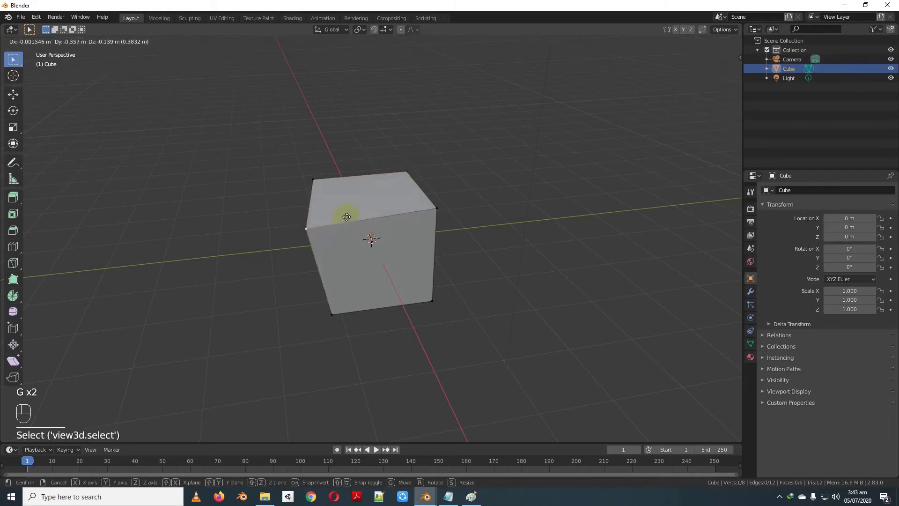
pyautogui.click(349, 210)
pyautogui.click(71, 42)
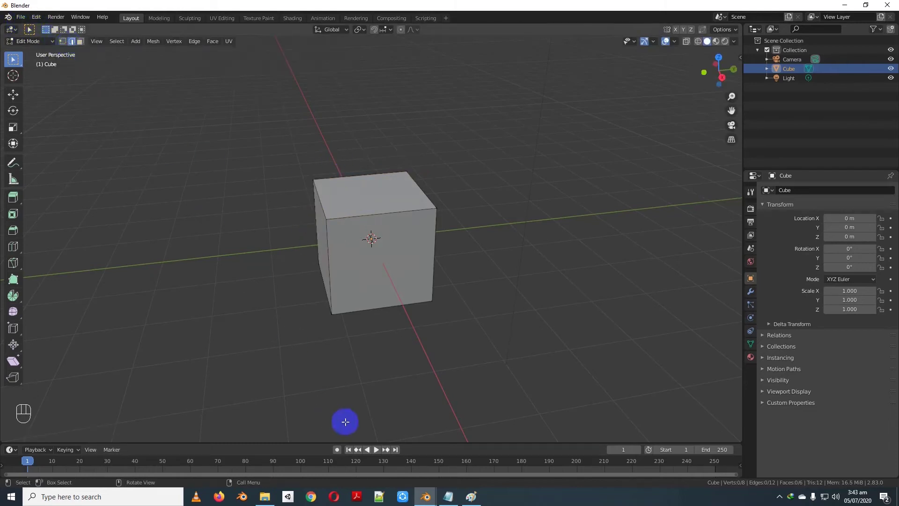
# Step: In Paint, draw a line joining the two upper dots, then return to Blender
pyautogui.click(471, 498)
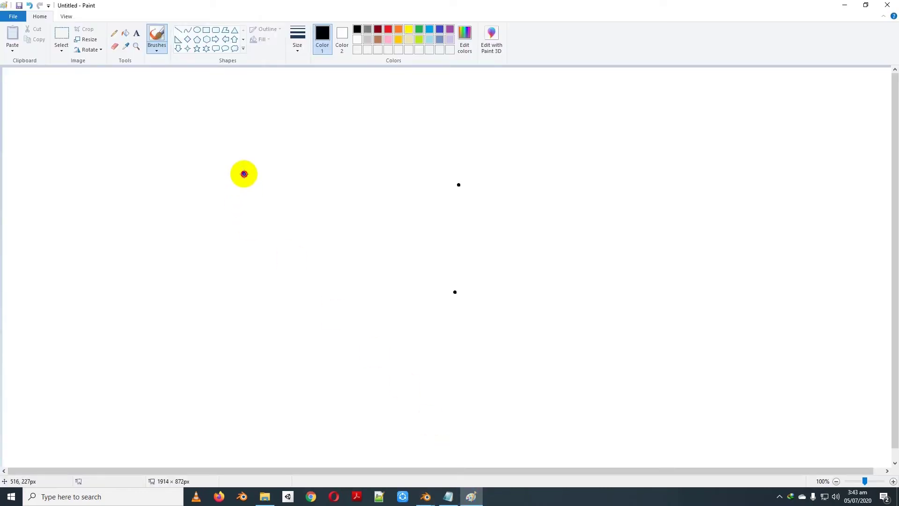
pyautogui.moveTo(243, 174); pyautogui.dragTo(474, 185)
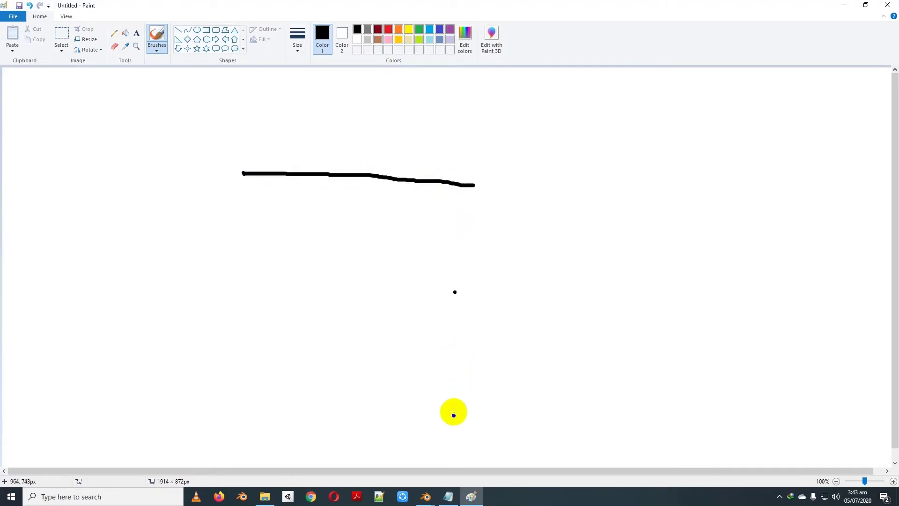
pyautogui.click(430, 498)
# Step: Select various top, vertical and front edges of the cube while orbiting around it
pyautogui.click(454, 450)
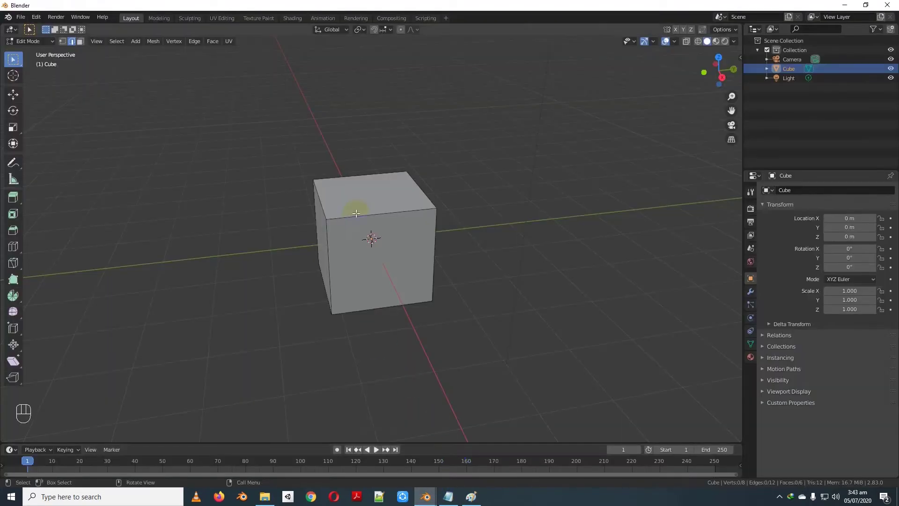
pyautogui.click(327, 205)
pyautogui.moveTo(361, 231); pyautogui.dragTo(370, 220, button='middle')
pyautogui.click(359, 222)
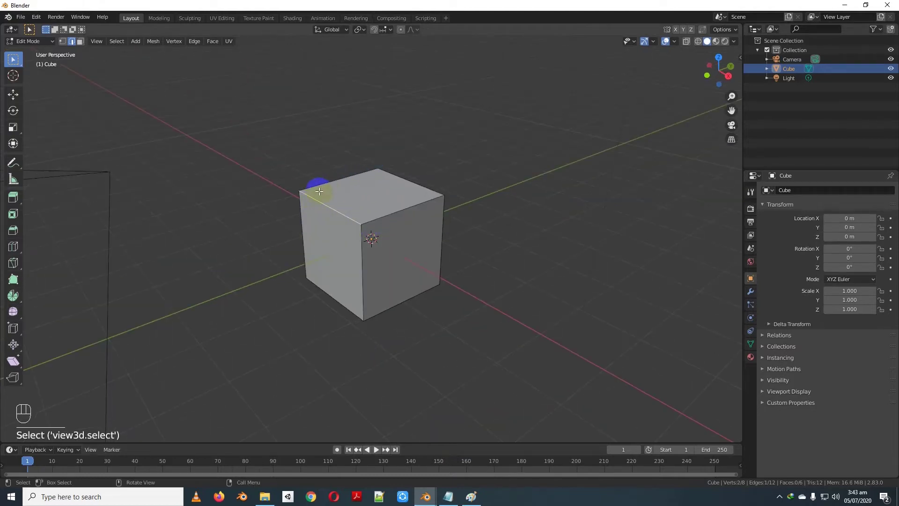
pyautogui.click(309, 202)
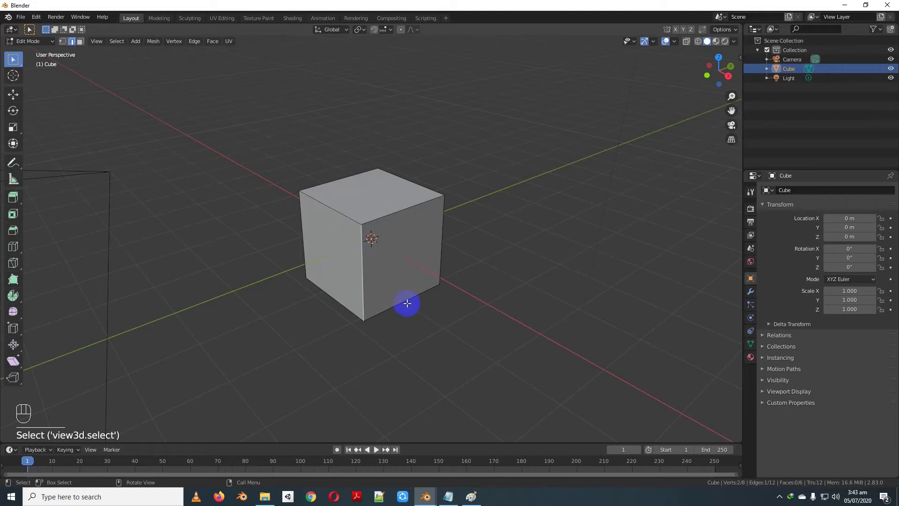
pyautogui.click(439, 230)
pyautogui.moveTo(440, 230); pyautogui.dragTo(396, 227, button='middle')
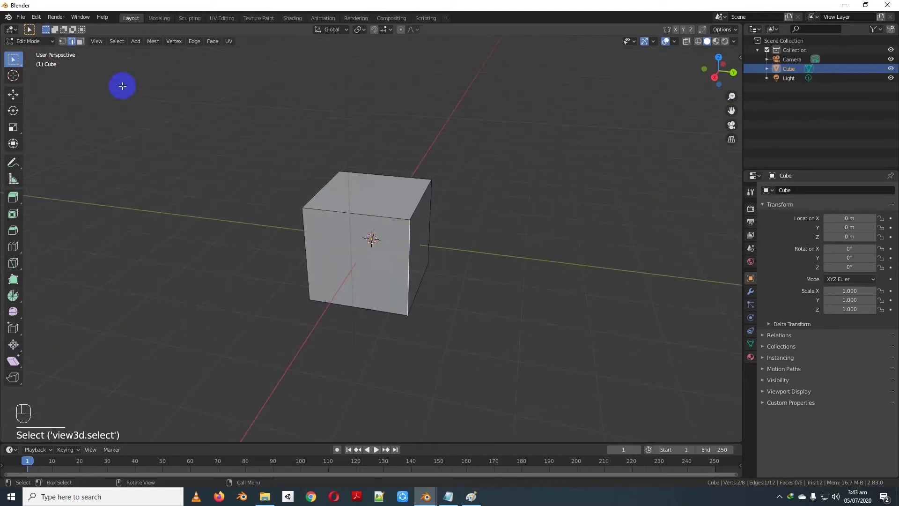
pyautogui.click(301, 211)
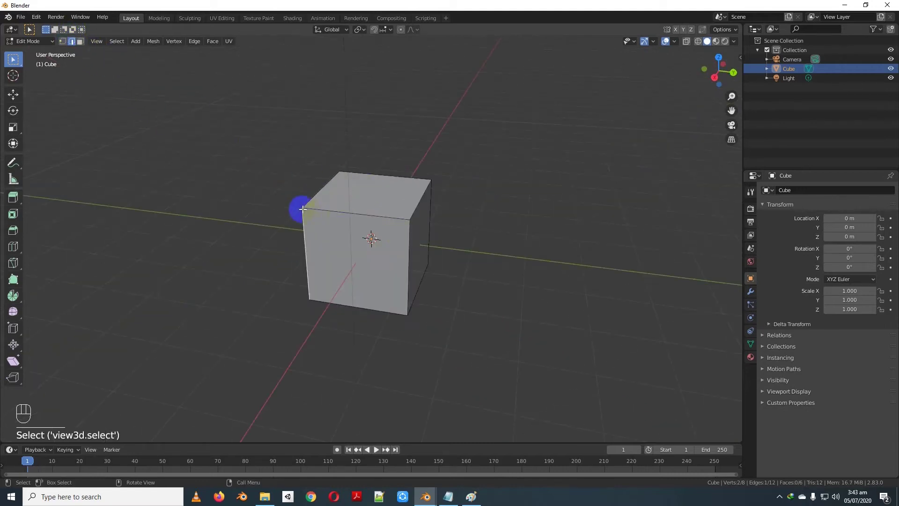
pyautogui.moveTo(301, 211); pyautogui.dragTo(345, 210, button='middle')
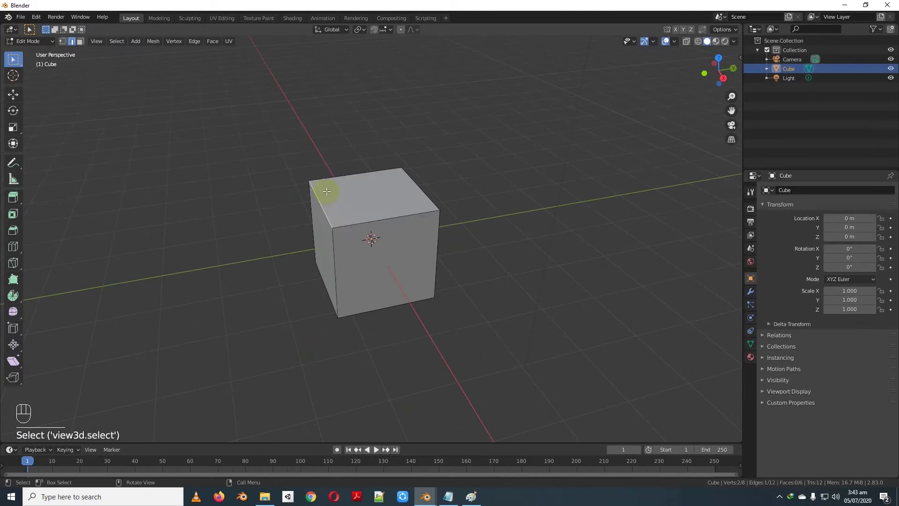
pyautogui.click(345, 170)
pyautogui.click(373, 228)
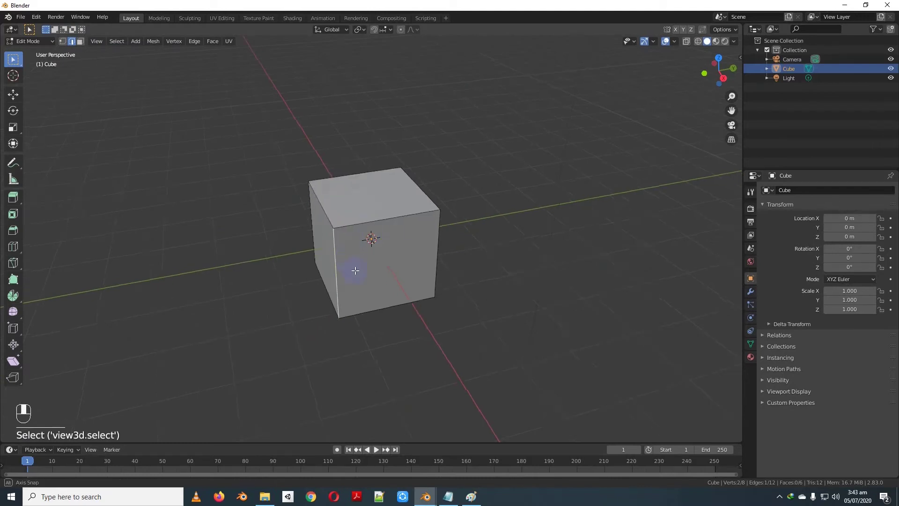
pyautogui.moveTo(356, 269); pyautogui.dragTo(355, 301, button='middle')
pyautogui.click(388, 283)
pyautogui.click(388, 253)
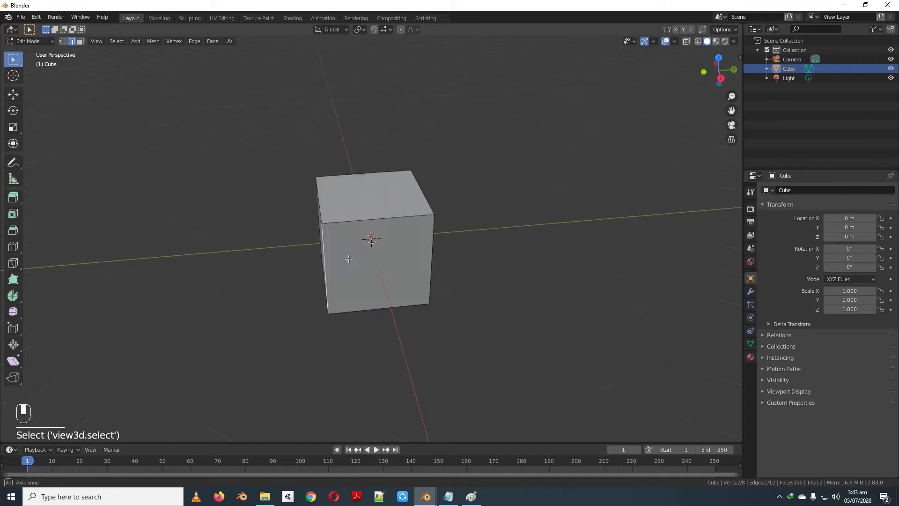
pyautogui.moveTo(349, 258); pyautogui.dragTo(346, 259, button='middle')
# Step: Try rotating, scaling and moving the selected edges, cancelling each so the cube stays unchanged
pyautogui.press('r')
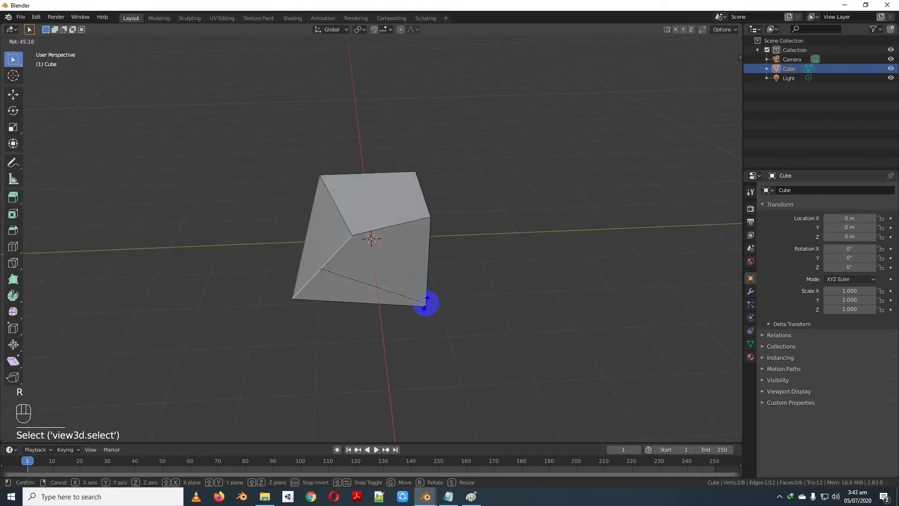
pyautogui.rightClick(398, 225)
pyautogui.press('s')
pyautogui.rightClick(411, 247)
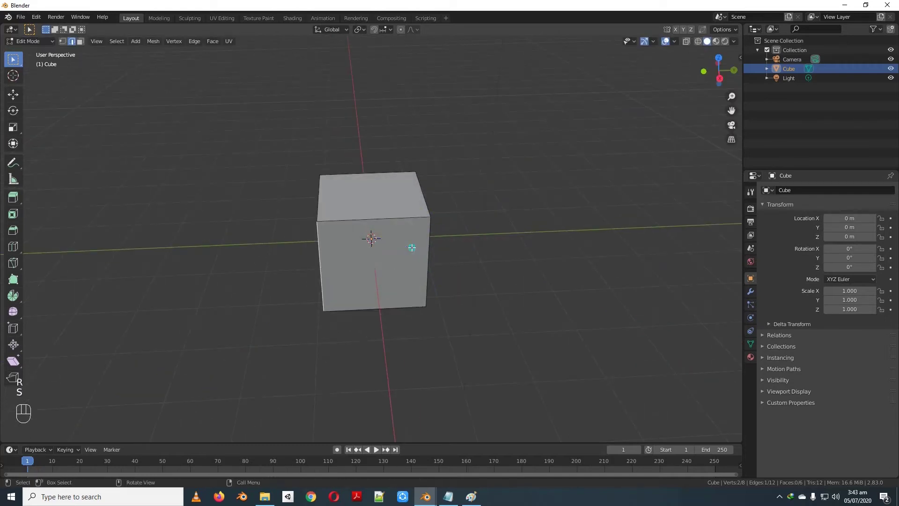
pyautogui.press('g')
pyautogui.rightClick(307, 268)
pyautogui.moveTo(345, 269); pyautogui.dragTo(411, 275, button='middle')
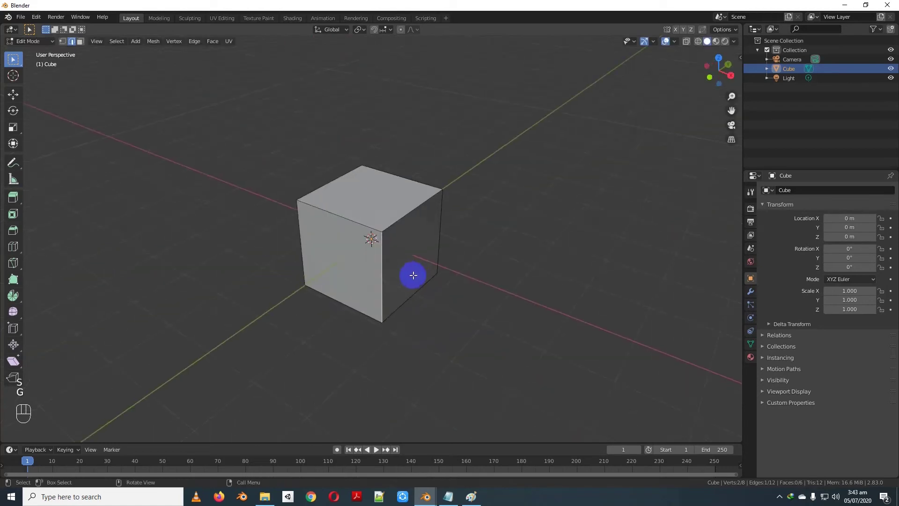
# Step: With the Line tool, draw two lines down to a bottom point, closing a triangle through the dots
pyautogui.click(471, 496)
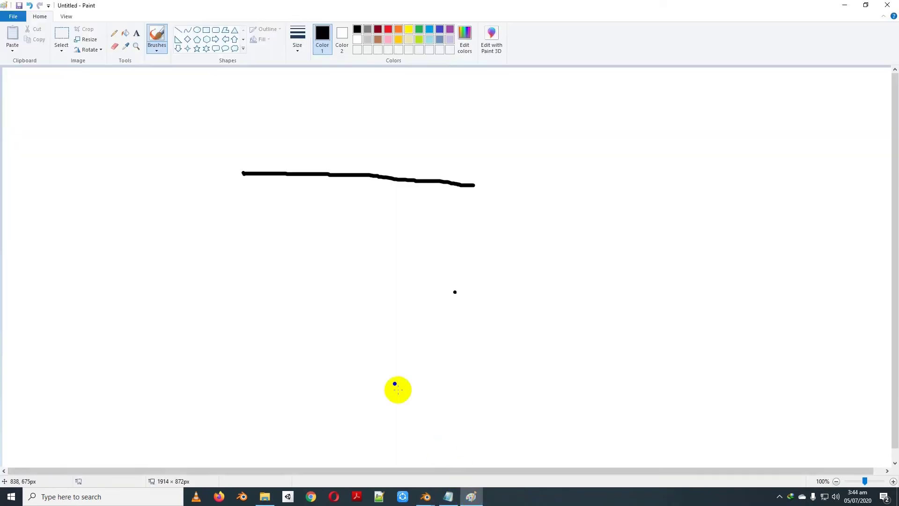
pyautogui.click(178, 31)
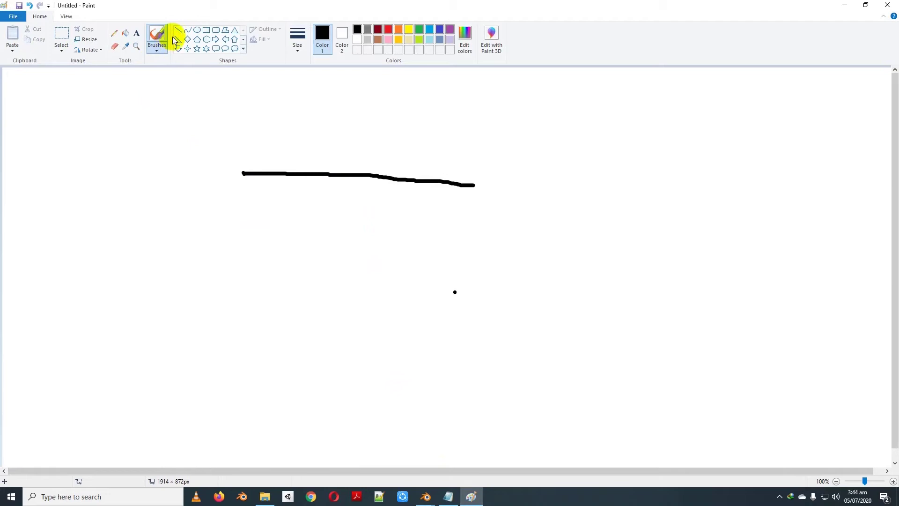
pyautogui.moveTo(243, 173); pyautogui.dragTo(336, 354)
pyautogui.moveTo(473, 187)
pyautogui.mouseDown()
pyautogui.moveTo(335, 341)
pyautogui.moveTo(337, 356)
pyautogui.mouseUp()
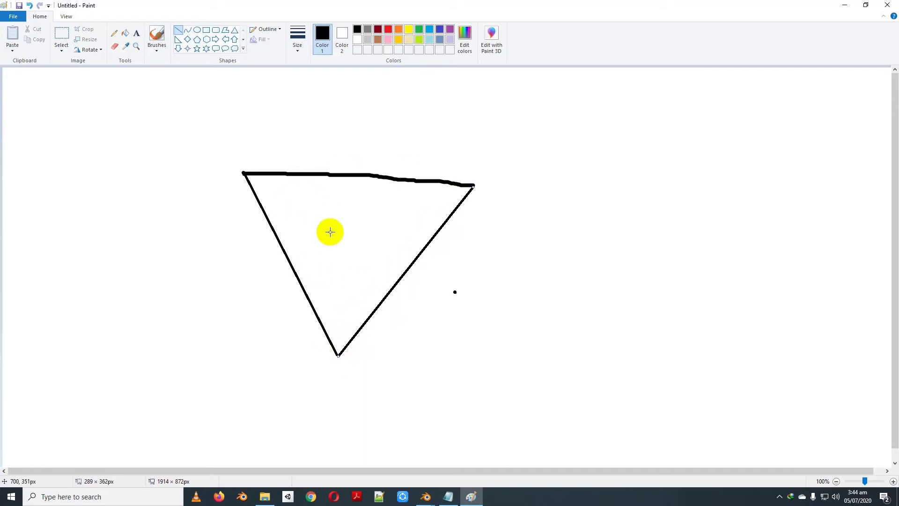
# Step: Draw a right triangle at the canvas's left and a rectangle to the right
pyautogui.click(178, 39)
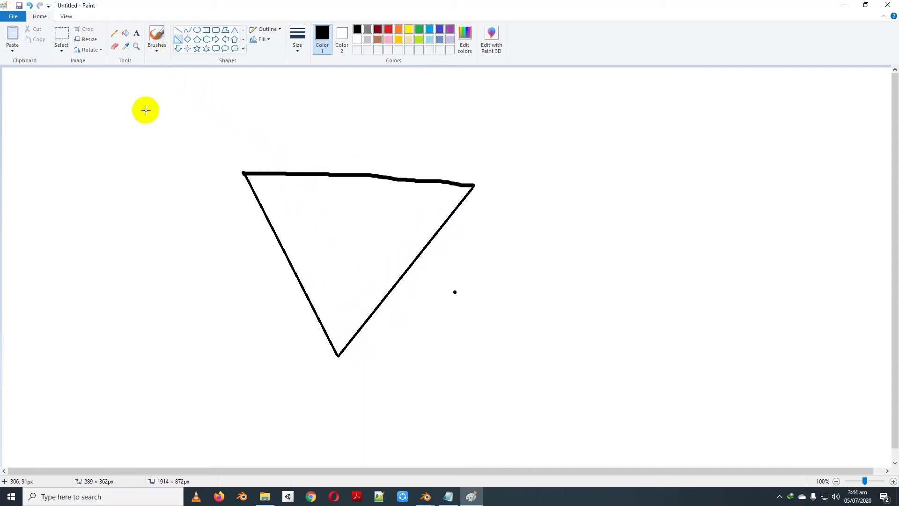
pyautogui.moveTo(31, 183); pyautogui.dragTo(200, 387)
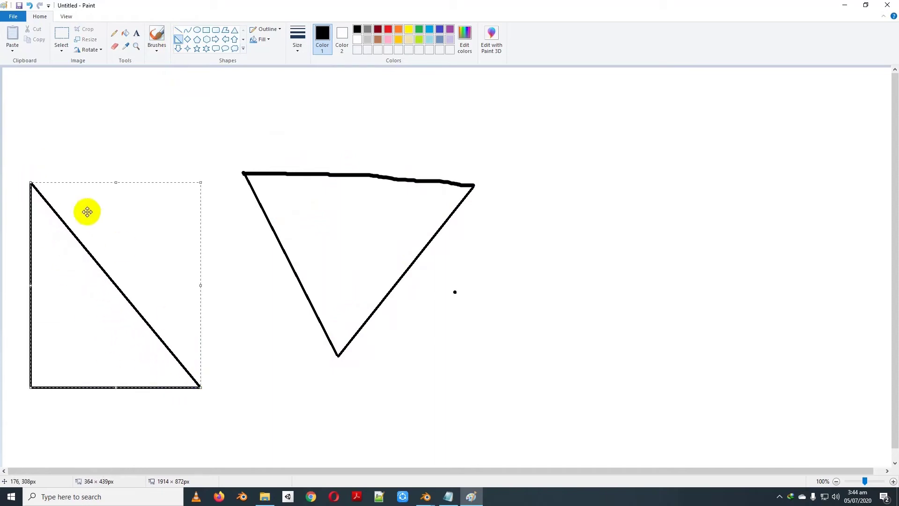
pyautogui.click(207, 32)
pyautogui.moveTo(559, 144); pyautogui.dragTo(664, 272)
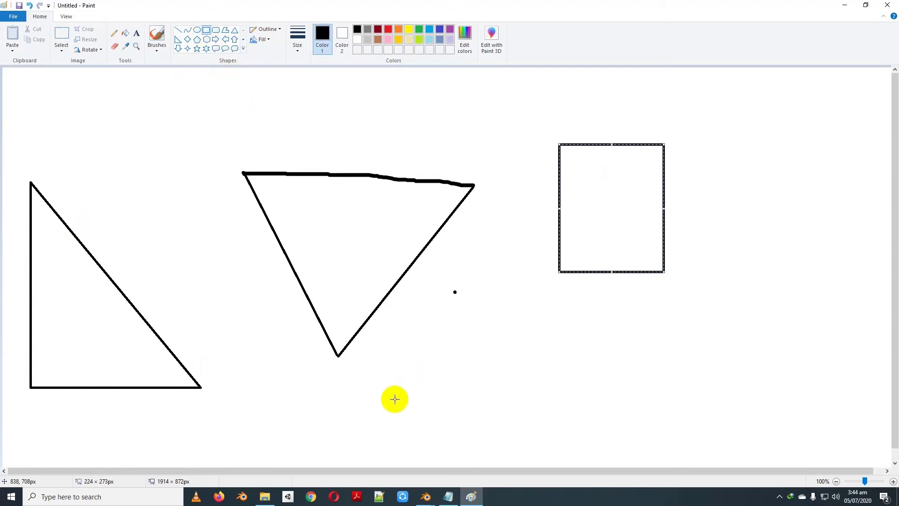
# Step: Bring Blender back to the front and select the cube's right face
pyautogui.moveTo(425, 497)
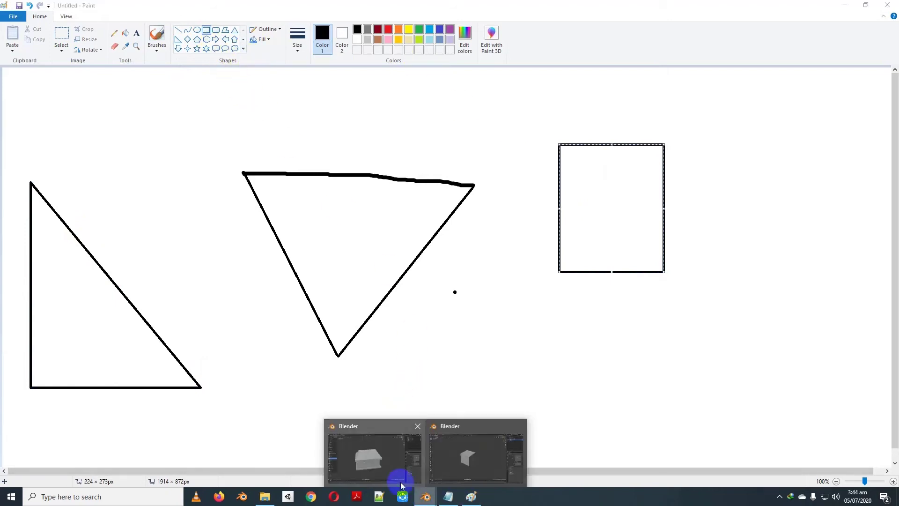
pyautogui.click(394, 466)
pyautogui.click(478, 457)
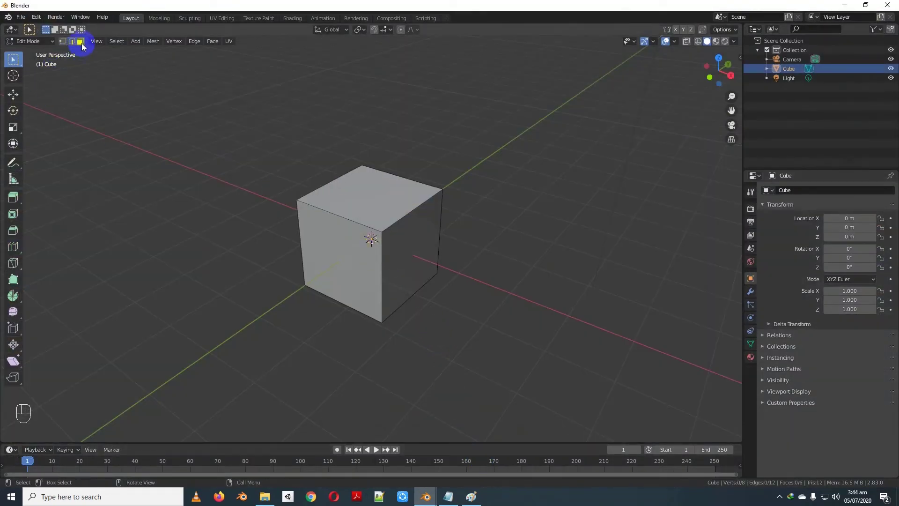
pyautogui.click(352, 224)
pyautogui.click(379, 204)
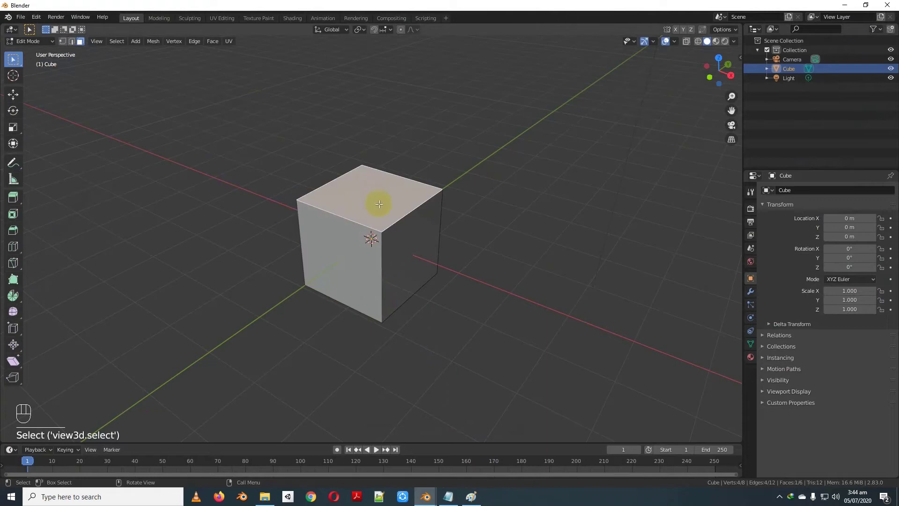
pyautogui.click(423, 251)
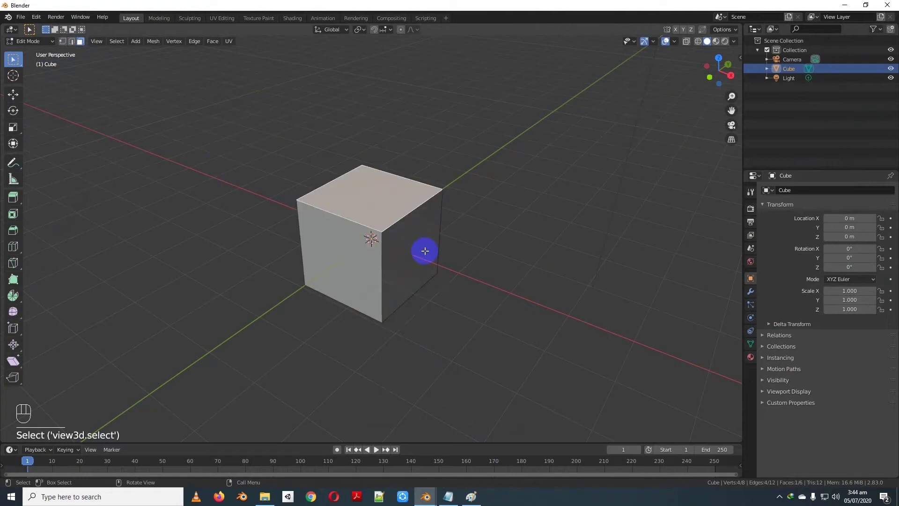
pyautogui.moveTo(423, 251); pyautogui.dragTo(322, 246, button='middle')
# Step: With the Move tool, cancel trial rotate and scale, then drag the side face out along X
pyautogui.click(12, 94)
pyautogui.press('r')
pyautogui.rightClick(437, 245)
pyautogui.press('s')
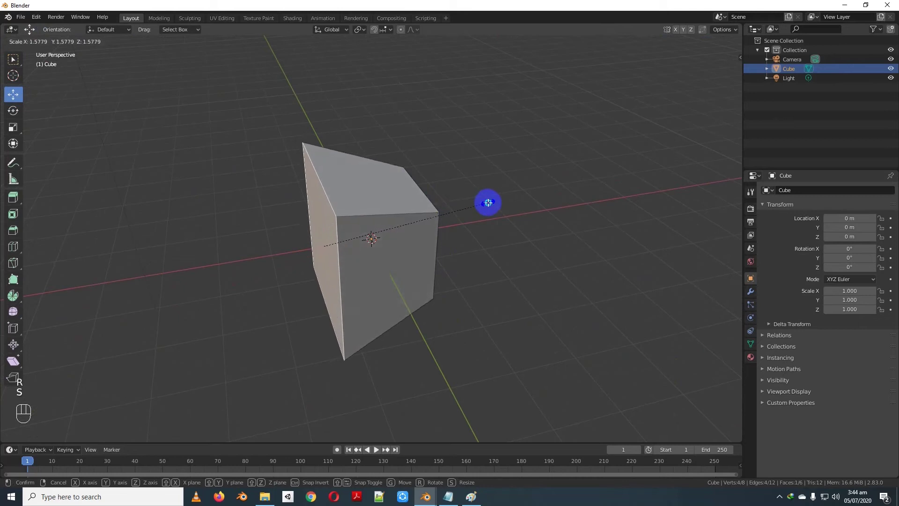
pyautogui.rightClick(486, 203)
pyautogui.moveTo(326, 244); pyautogui.dragTo(227, 263)
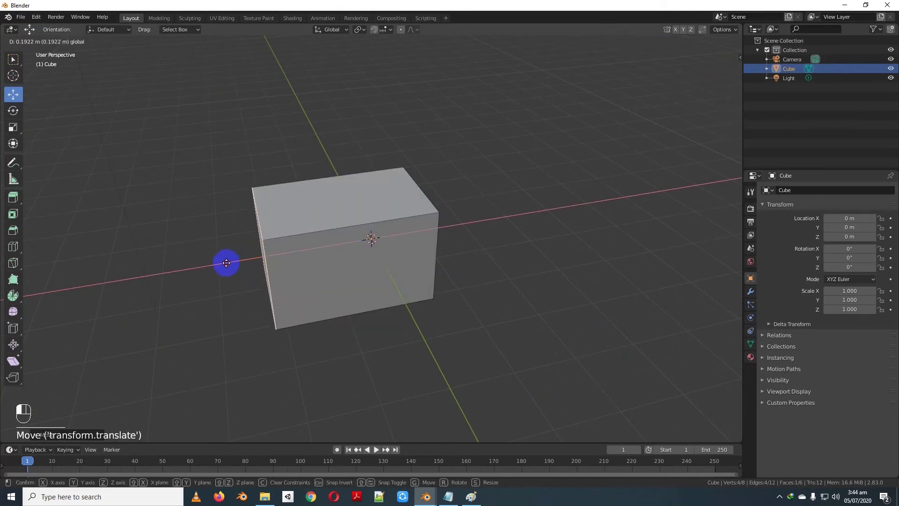
pyautogui.moveTo(227, 263); pyautogui.dragTo(362, 255, button='middle')
# Step: Raise the bottom face to make the box shorter, then select its top face
pyautogui.click(359, 255)
pyautogui.moveTo(349, 241); pyautogui.dragTo(351, 189)
pyautogui.moveTo(412, 231); pyautogui.dragTo(477, 308, button='middle')
pyautogui.click(510, 323)
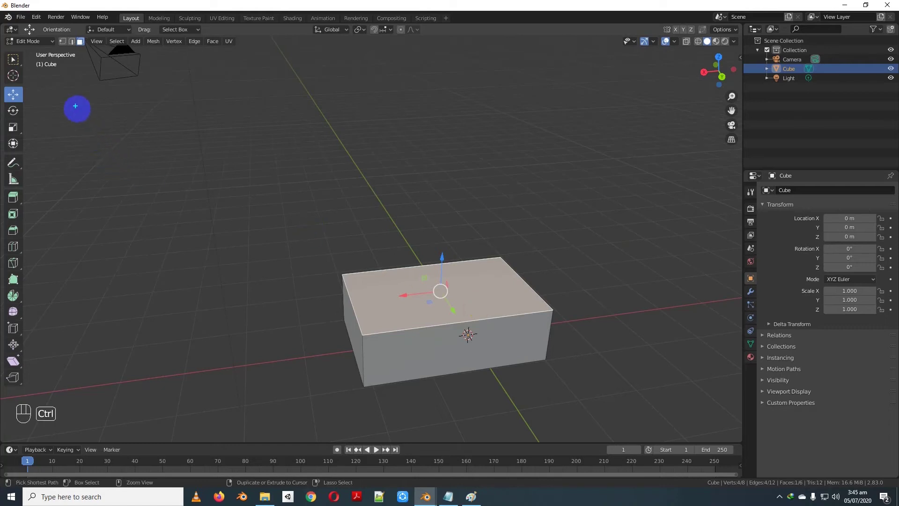
# Step: Drag the toolbar's edge wider until every tool's name is shown
pyautogui.moveTo(55, 83)
pyautogui.keyDown('ctrl'); pyautogui.mouseDown(button='right')
pyautogui.moveTo(25, 50)
pyautogui.moveTo(4, 55)
pyautogui.moveTo(1, 87)
pyautogui.mouseUp(button='right'); pyautogui.keyUp('ctrl')
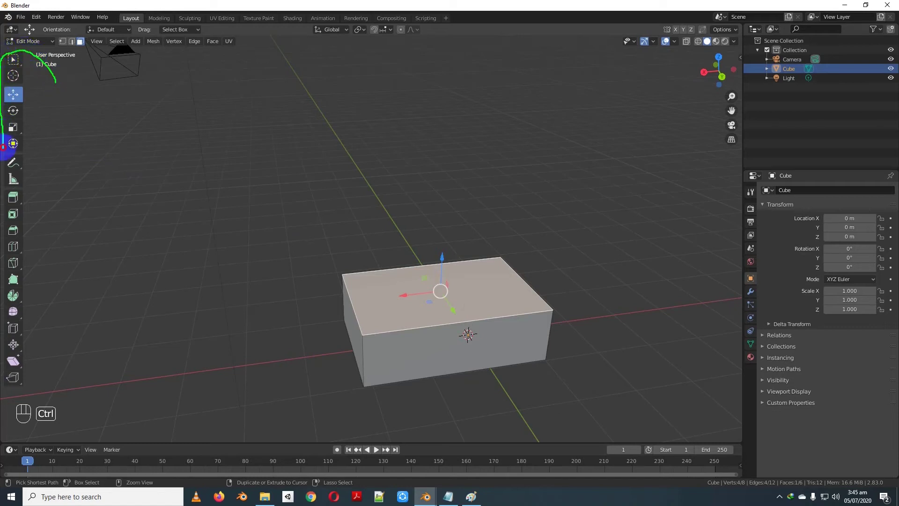
pyautogui.moveTo(2, 180)
pyautogui.keyDown('ctrl'); pyautogui.mouseDown(button='right')
pyautogui.moveTo(32, 180)
pyautogui.moveTo(45, 132)
pyautogui.moveTo(46, 67)
pyautogui.moveTo(41, 196)
pyautogui.moveTo(9, 184)
pyautogui.mouseUp(button='right'); pyautogui.keyUp('ctrl')
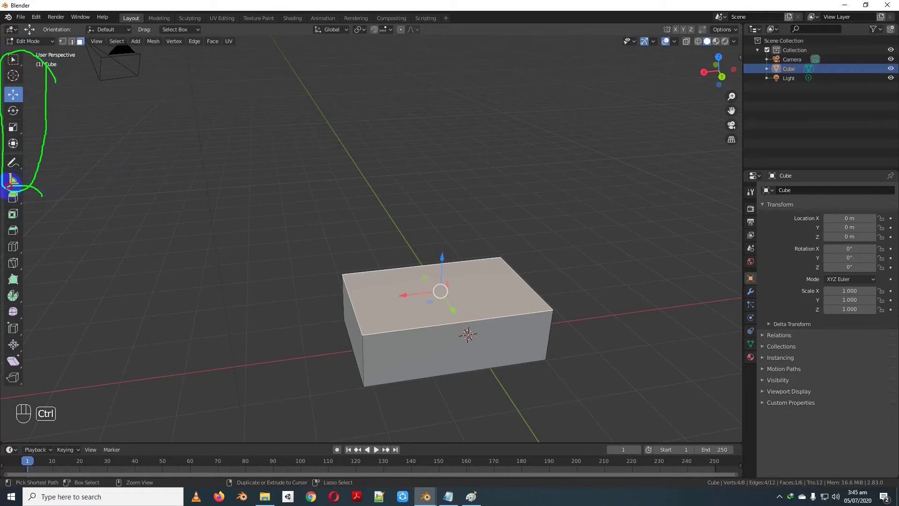
pyautogui.moveTo(1, 370)
pyautogui.keyDown('ctrl'); pyautogui.mouseDown(button='right')
pyautogui.moveTo(26, 399)
pyautogui.moveTo(62, 241)
pyautogui.moveTo(39, 192)
pyautogui.moveTo(440, 287)
pyautogui.mouseUp(button='right'); pyautogui.keyUp('ctrl')
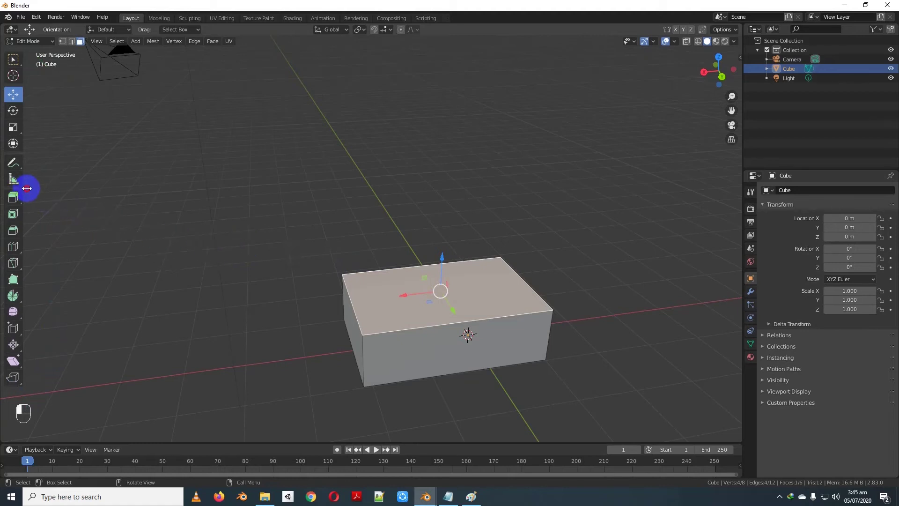
pyautogui.moveTo(26, 187); pyautogui.dragTo(37, 223)
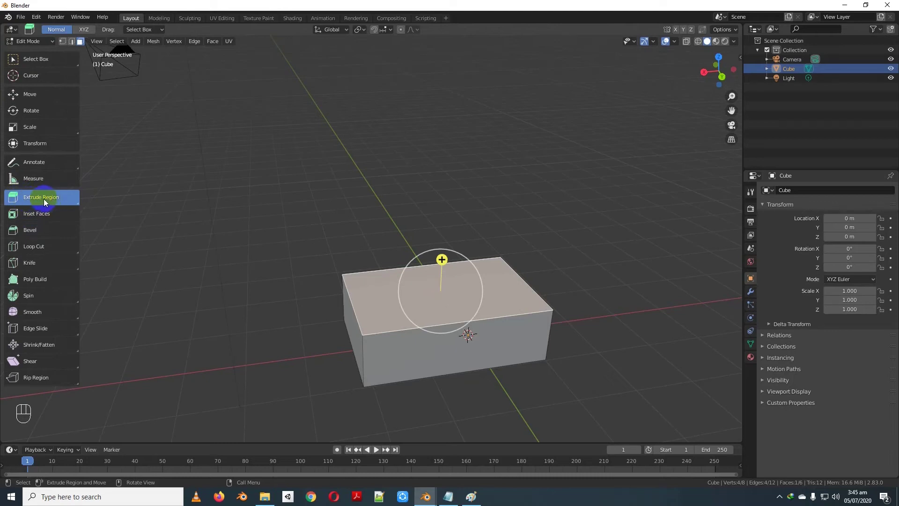
# Step: Extrude the top face up, then the bottom face down, giving a 16-vertex, 14-face mesh
pyautogui.moveTo(404, 305); pyautogui.dragTo(502, 327, button='middle')
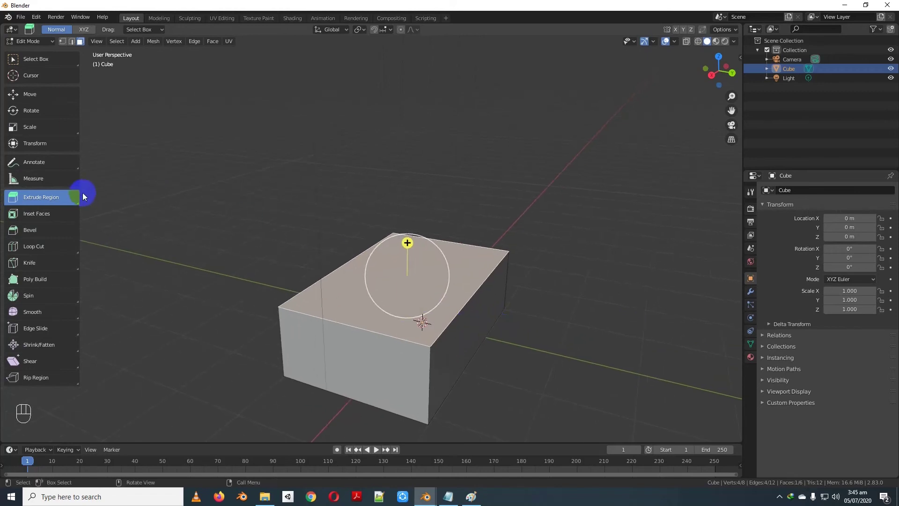
pyautogui.moveTo(408, 242); pyautogui.dragTo(404, 229)
pyautogui.moveTo(408, 237); pyautogui.dragTo(395, 300, button='middle')
pyautogui.click(413, 287)
pyautogui.click(408, 346)
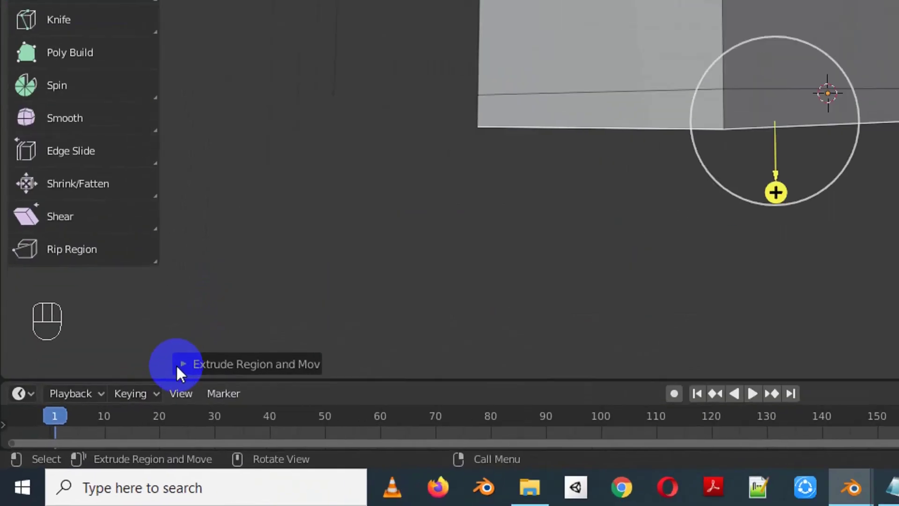
# Step: Change the bottom extrusion's Z distance from 0.18836 m to exactly 0.2 m
pyautogui.click(91, 434)
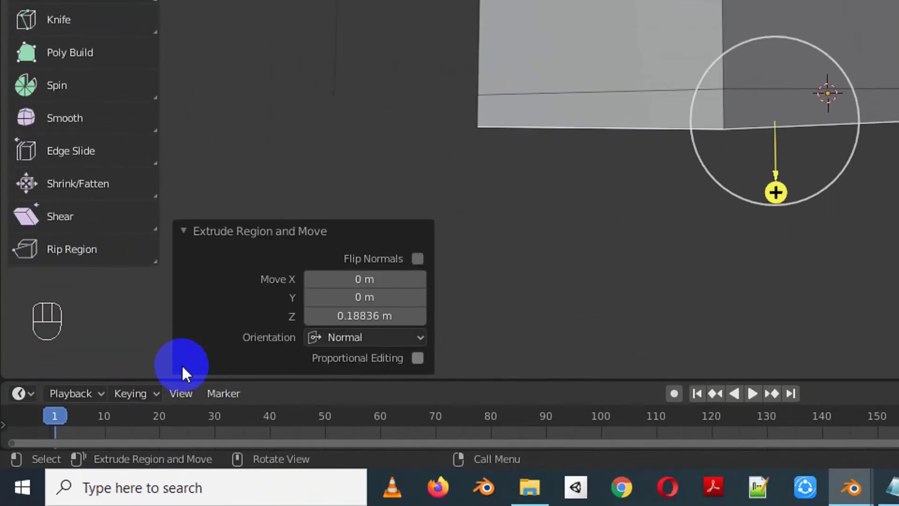
pyautogui.click(354, 322)
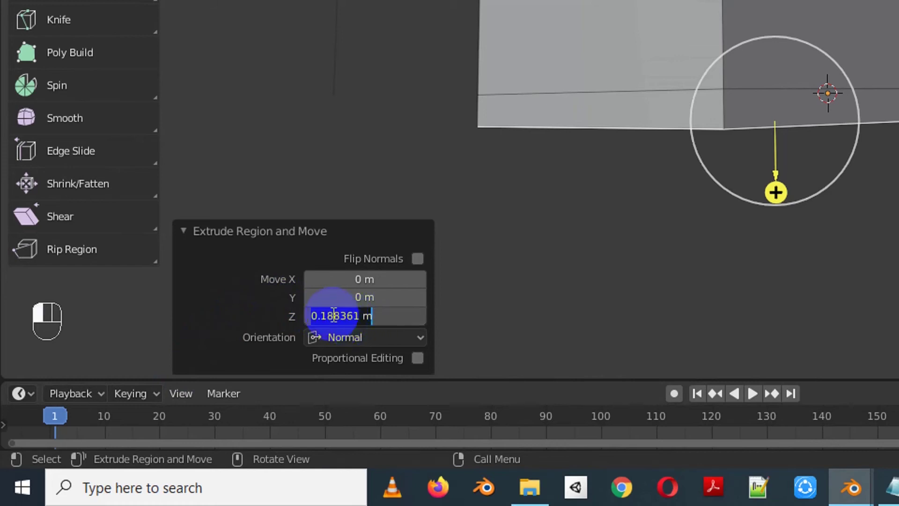
pyautogui.click(324, 315)
pyautogui.moveTo(320, 315); pyautogui.dragTo(445, 319)
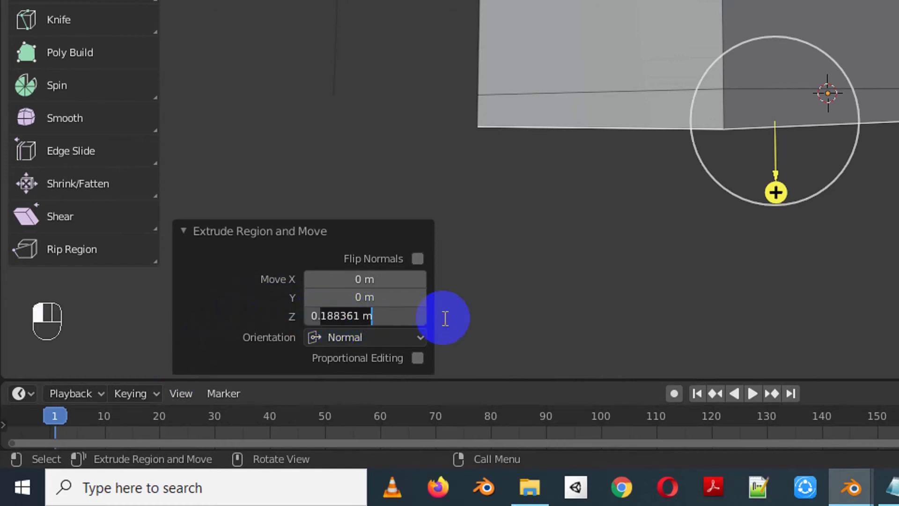
pyautogui.write('2')
pyautogui.press('Return')
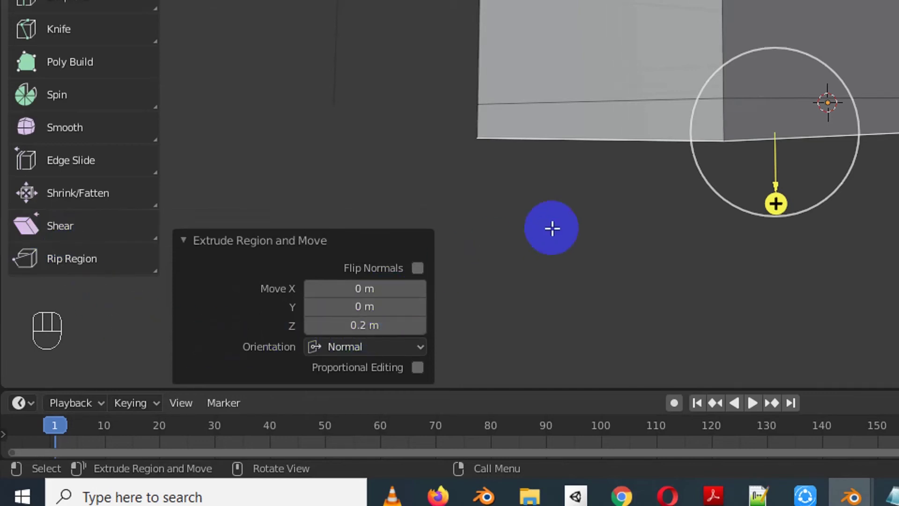
# Step: Deselect everything, then pick several side and upper band faces while orbiting the box
pyautogui.click(552, 228)
pyautogui.click(755, 133)
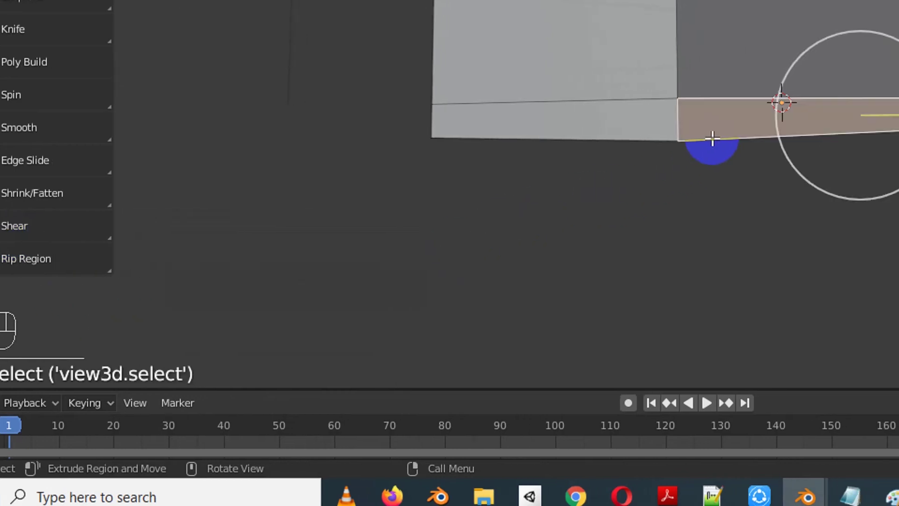
pyautogui.click(649, 134)
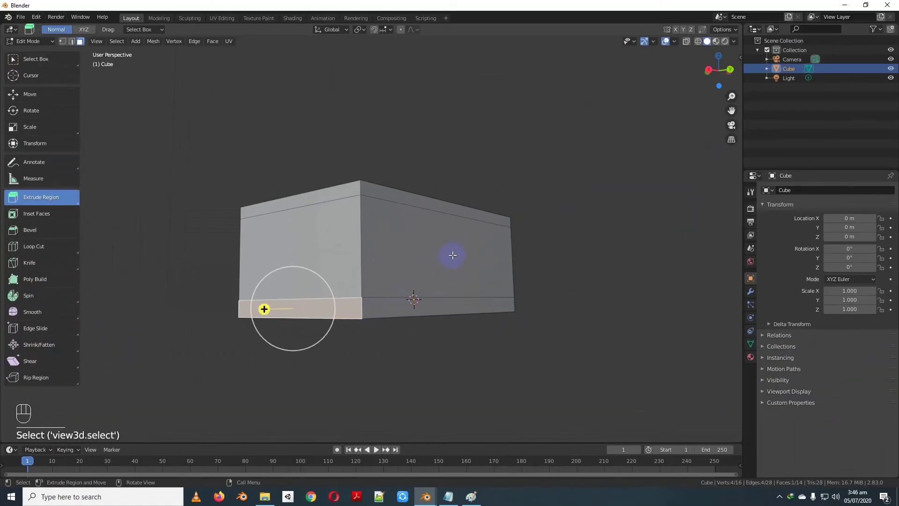
pyautogui.moveTo(452, 254); pyautogui.dragTo(362, 256, button='middle')
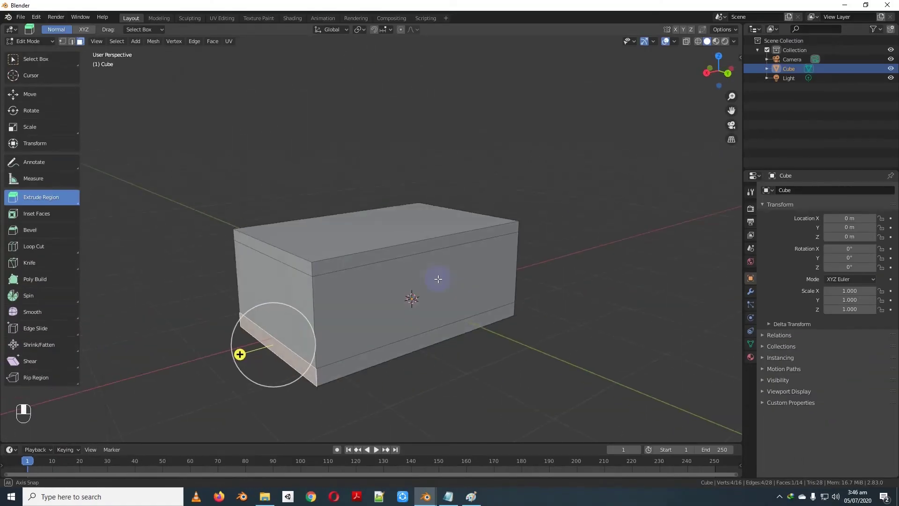
pyautogui.click(362, 256)
pyautogui.click(362, 256)
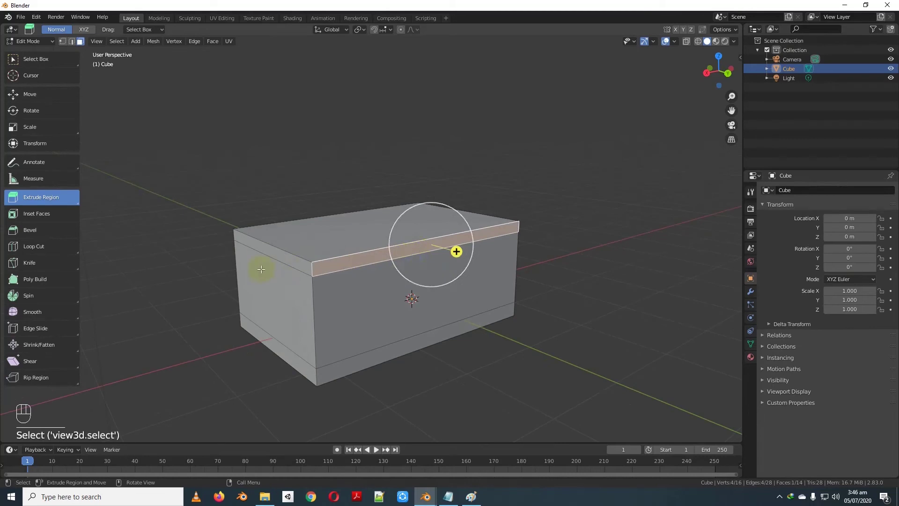
pyautogui.moveTo(261, 267); pyautogui.dragTo(332, 268, button='middle')
pyautogui.click(333, 273)
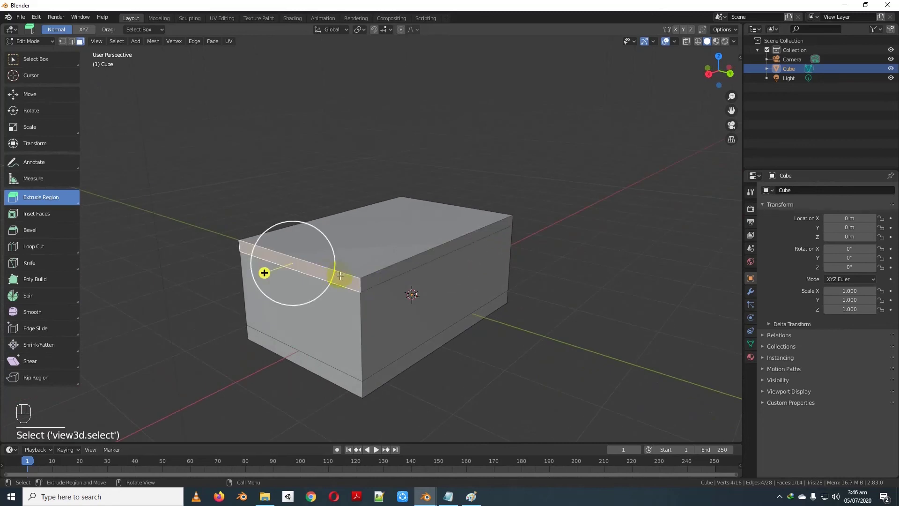
pyautogui.keyDown('shift'); pyautogui.click(399, 269); pyautogui.keyUp('shift')
pyautogui.moveTo(507, 251); pyautogui.dragTo(408, 267, button='middle')
pyautogui.keyDown('shift'); pyautogui.click(476, 250); pyautogui.keyUp('shift')
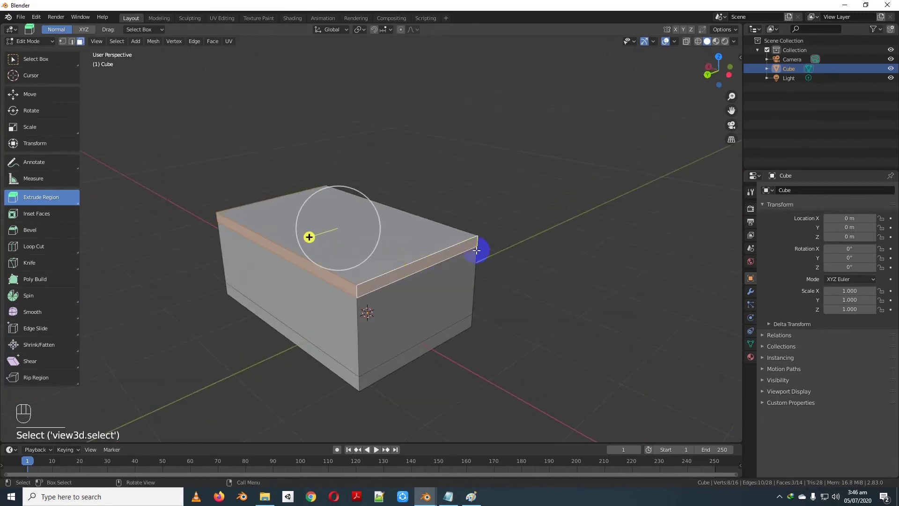
pyautogui.moveTo(476, 250); pyautogui.dragTo(419, 267, button='middle')
# Step: Reselect the left and front upper bands together with the top face
pyautogui.click(372, 251)
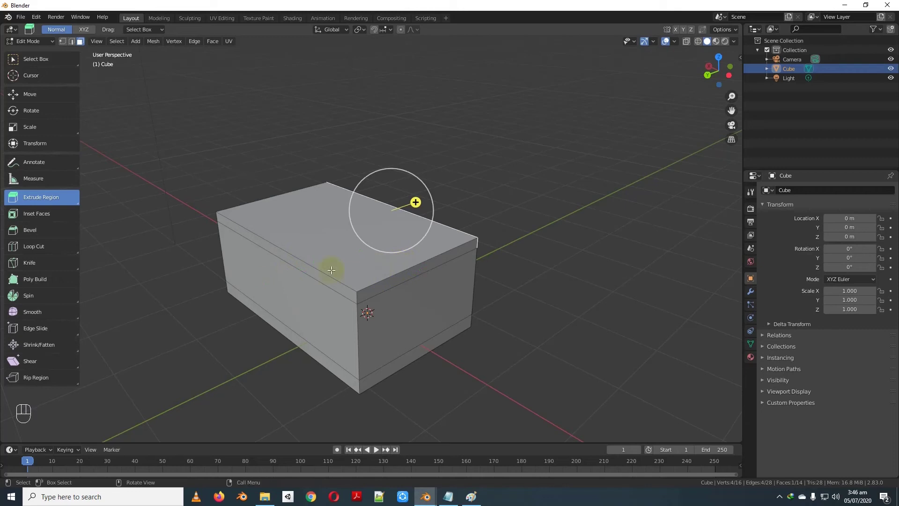
pyautogui.moveTo(261, 245); pyautogui.dragTo(297, 265, button='middle')
pyautogui.click(281, 253)
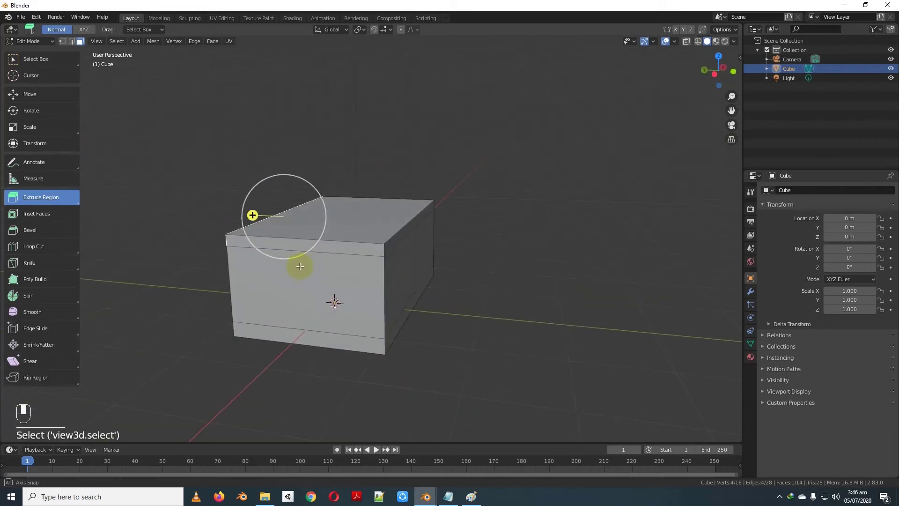
pyautogui.keyDown('shift'); pyautogui.click(330, 245); pyautogui.keyUp('shift')
pyautogui.moveTo(351, 248); pyautogui.dragTo(351, 267, button='middle')
pyautogui.keyDown('shift'); pyautogui.click(436, 269); pyautogui.keyUp('shift')
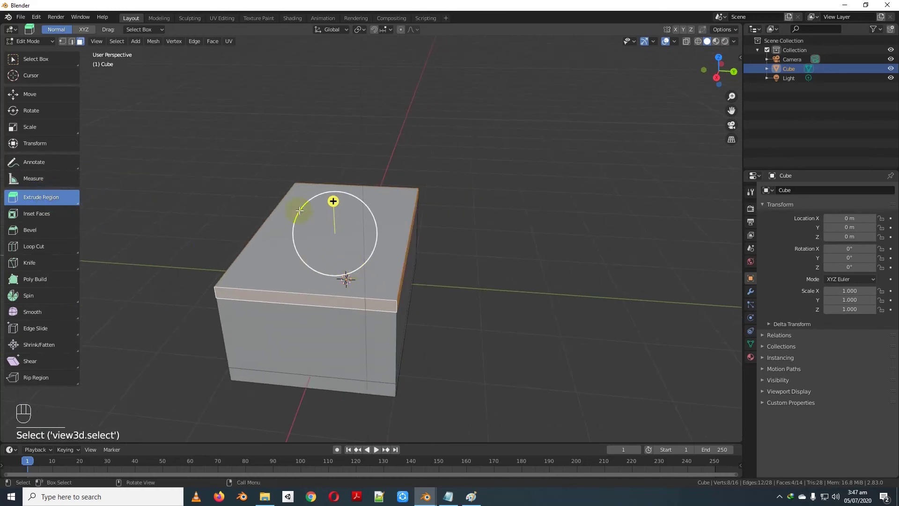
# Step: Try extruding the selected top region upward, then undo that extrusion
pyautogui.moveTo(333, 201); pyautogui.dragTo(337, 150)
pyautogui.moveTo(301, 211); pyautogui.dragTo(467, 220, button='middle')
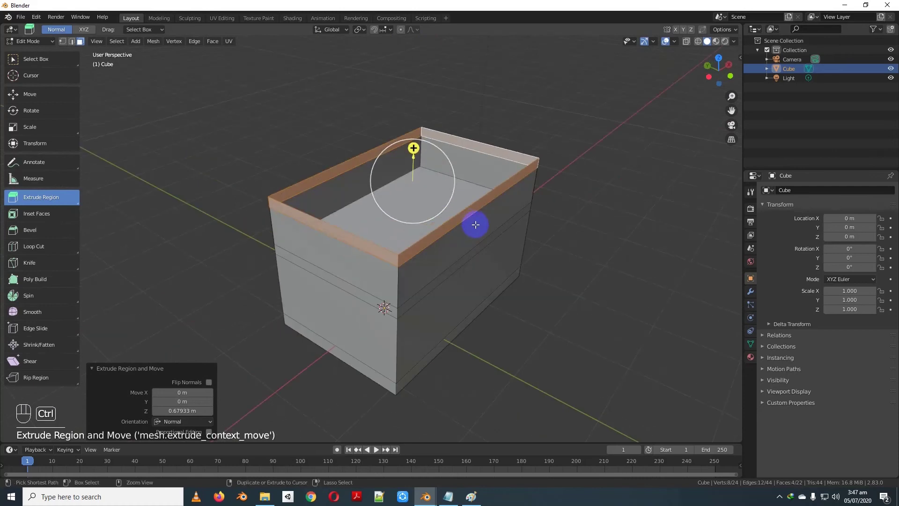
pyautogui.hotkey('ctrl', 'z')
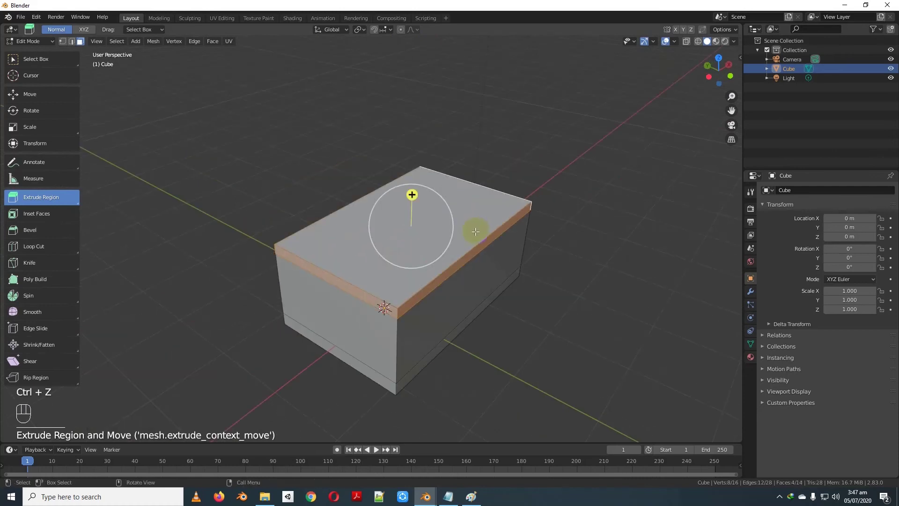
# Step: Extrude the upper band along its normals into an overhanging ledge and edit its offset
pyautogui.click(46, 197)
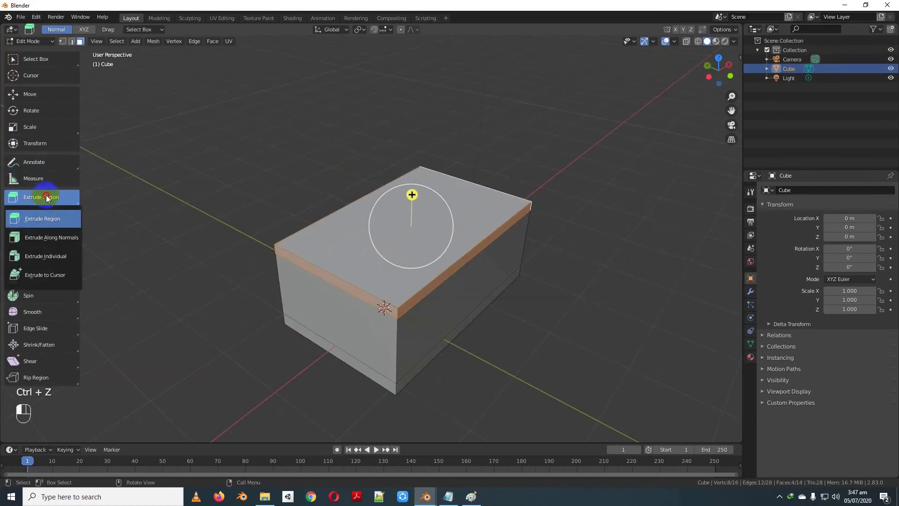
pyautogui.click(44, 242)
pyautogui.moveTo(304, 262); pyautogui.dragTo(337, 260, button='middle')
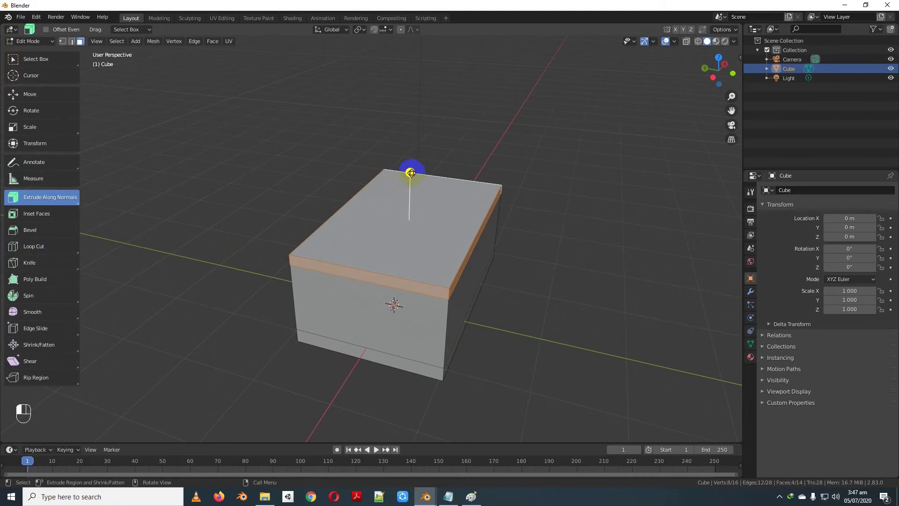
pyautogui.moveTo(410, 172); pyautogui.dragTo(420, 165)
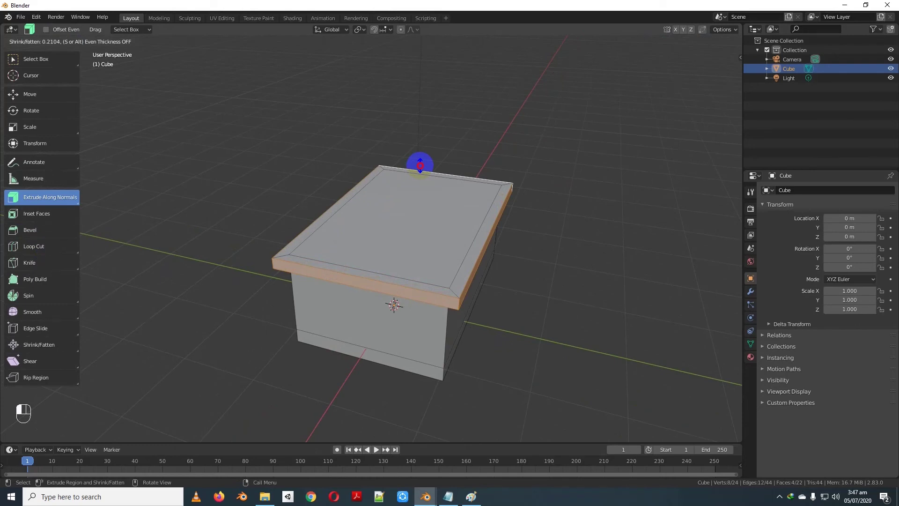
pyautogui.moveTo(420, 164); pyautogui.dragTo(425, 164)
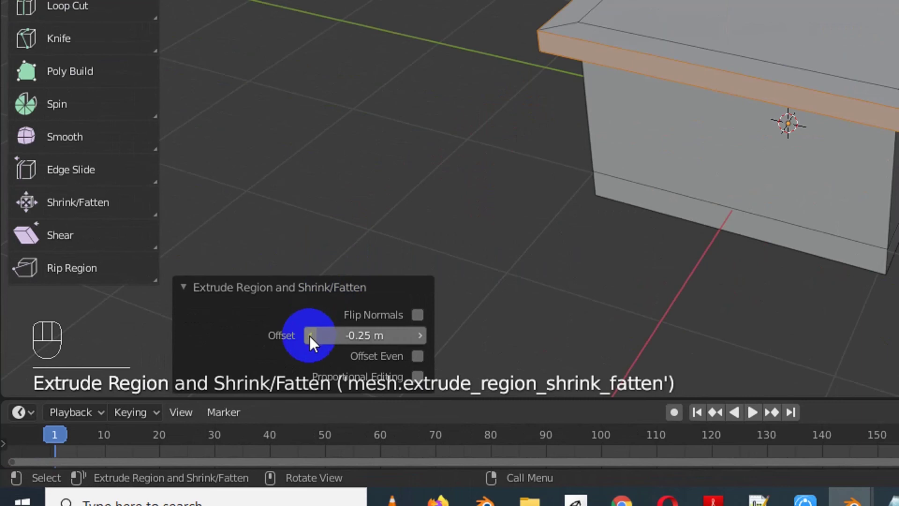
pyautogui.click(373, 336)
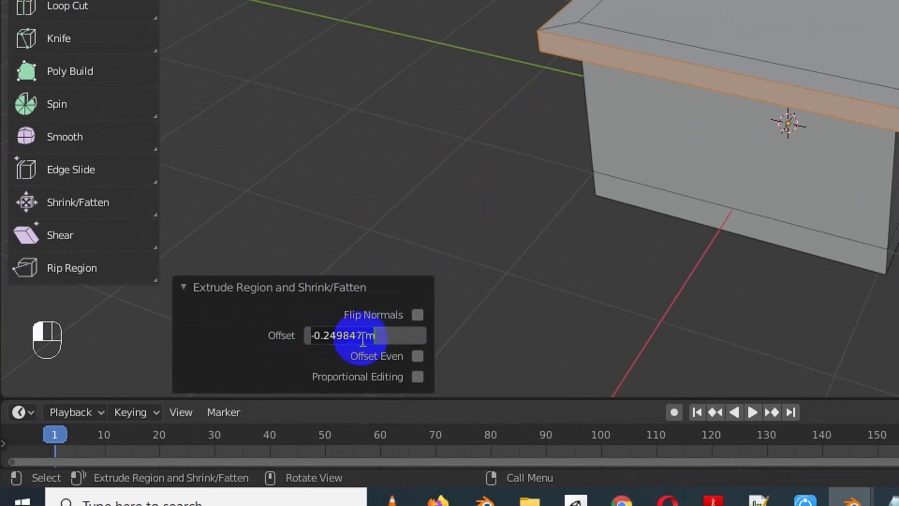
pyautogui.moveTo(330, 336); pyautogui.dragTo(431, 334)
# Step: Finish the ledge's -0.25 m offset, then select all four bottom strip faces
pyautogui.write('5')
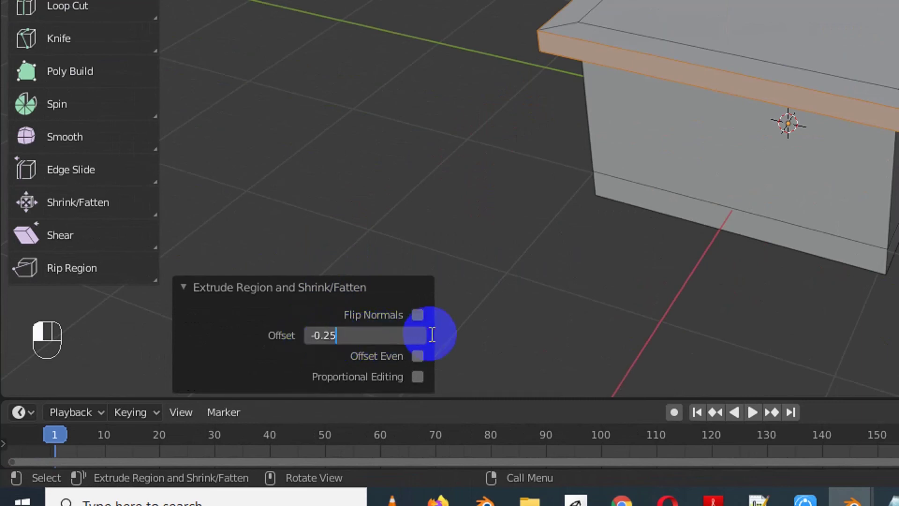
pyautogui.click(688, 204)
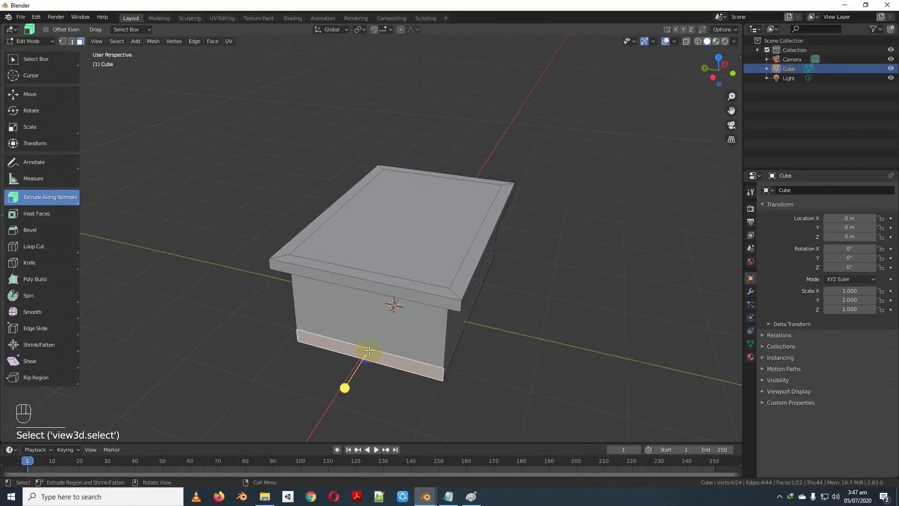
pyautogui.moveTo(704, 211)
pyautogui.mouseDown(button='middle')
pyautogui.moveTo(777, 216)
pyautogui.moveTo(690, 211)
pyautogui.mouseUp(button='middle')
pyautogui.keyDown('shift'); pyautogui.click(336, 360); pyautogui.keyUp('shift')
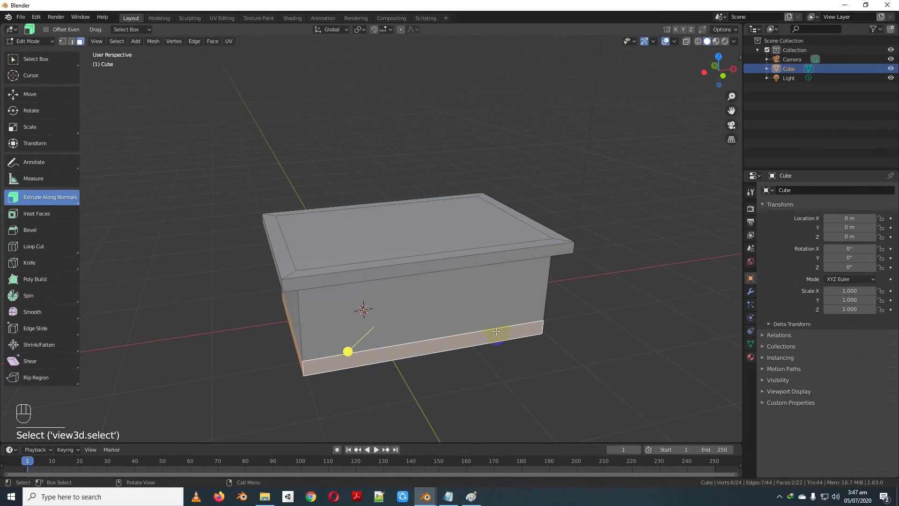
pyautogui.moveTo(335, 360); pyautogui.dragTo(396, 345, button='middle')
pyautogui.keyDown('shift'); pyautogui.click(371, 354); pyautogui.keyUp('shift')
pyautogui.keyDown('shift'); pyautogui.click(336, 329); pyautogui.keyUp('shift')
pyautogui.moveTo(336, 329); pyautogui.dragTo(403, 323, button='middle')
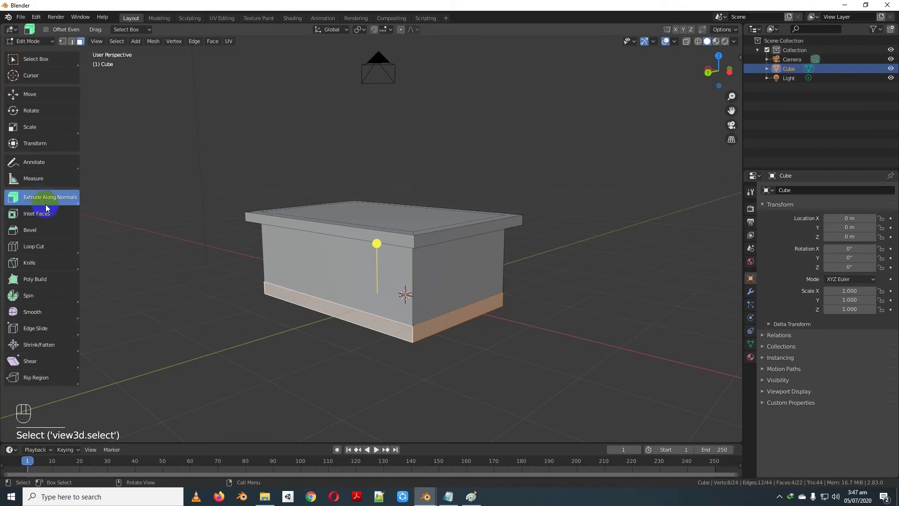
# Step: Extrude the bottom strip along normals into a base plinth with -0.25 m offset
pyautogui.moveTo(379, 243); pyautogui.dragTo(396, 175)
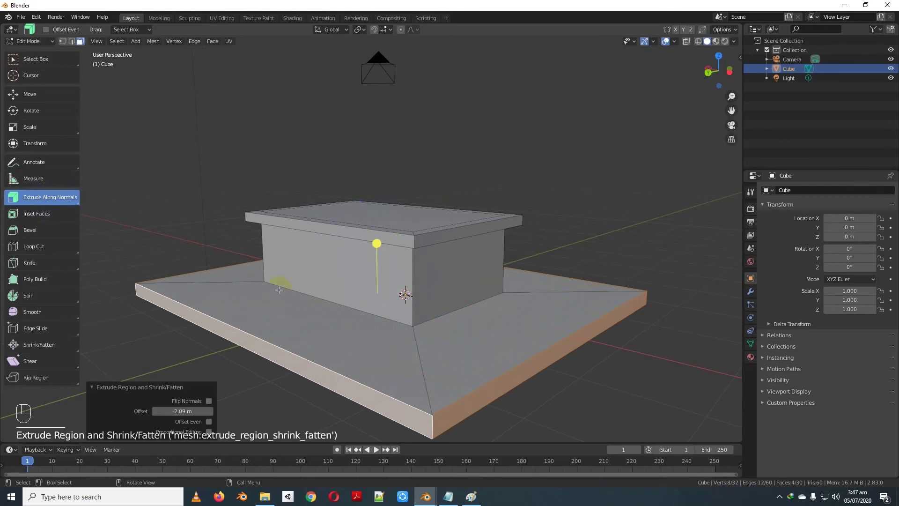
pyautogui.click(188, 410)
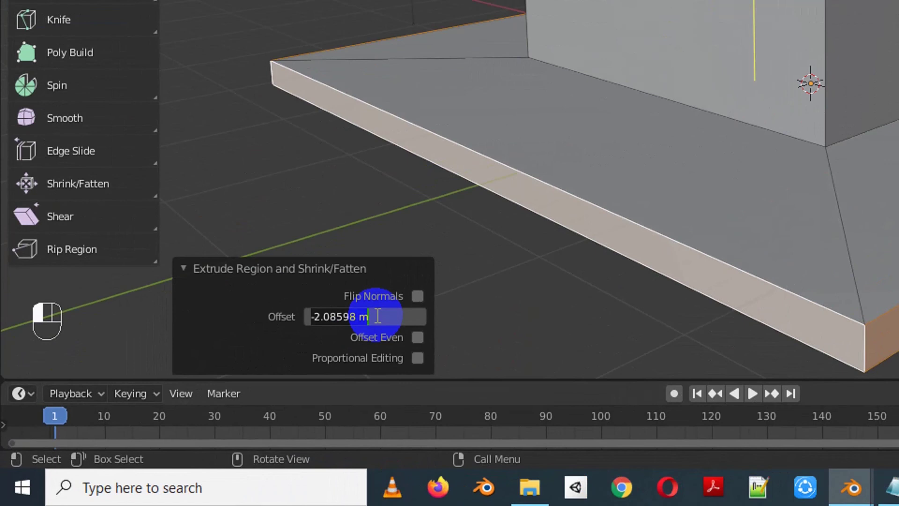
pyautogui.write('0.25')
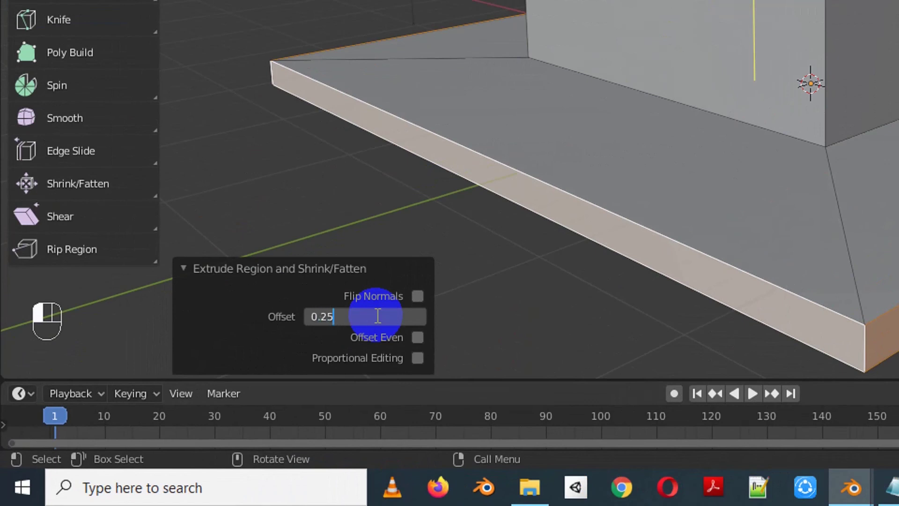
pyautogui.press('Return')
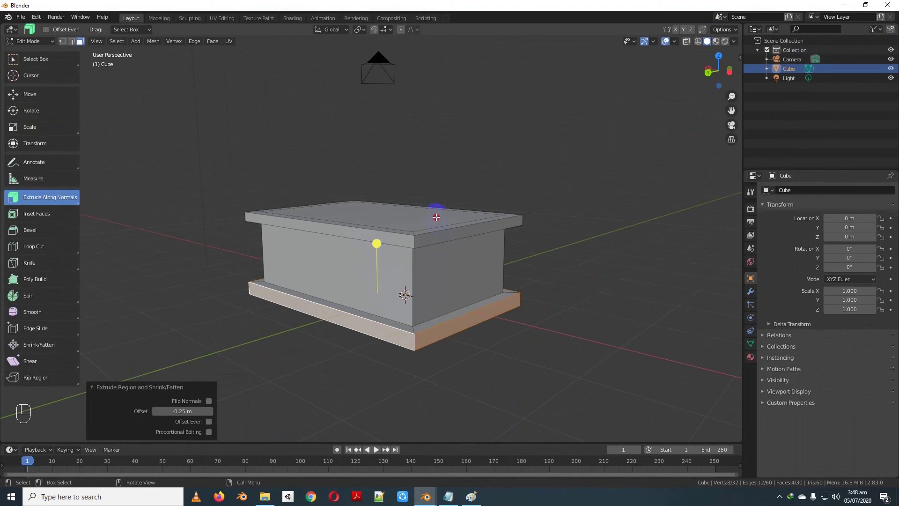
# Step: Select the house's top face and raise it upward along Z
pyautogui.click(466, 205)
pyautogui.moveTo(465, 204); pyautogui.dragTo(369, 230, button='middle')
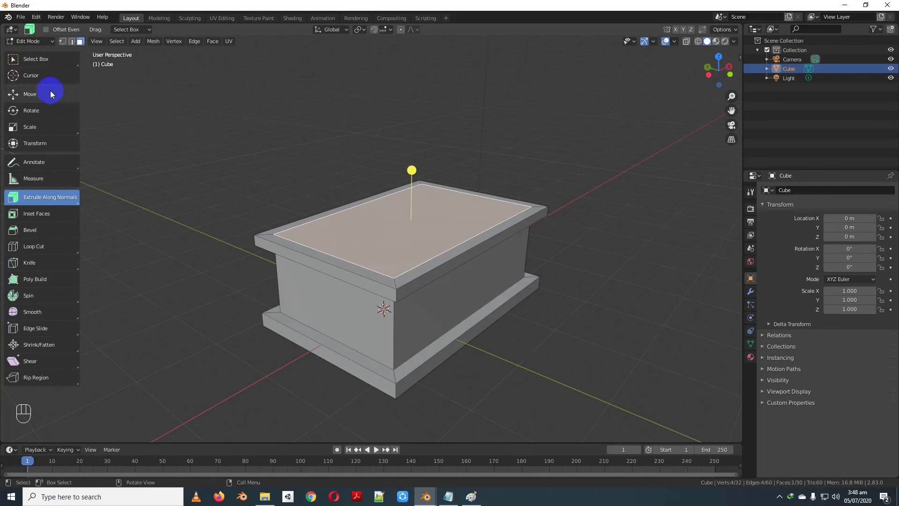
pyautogui.click(31, 95)
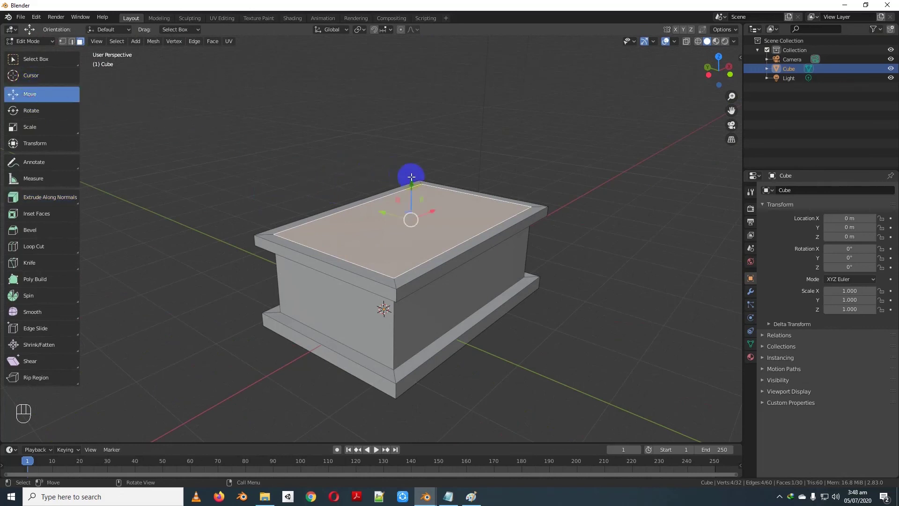
pyautogui.moveTo(411, 170); pyautogui.dragTo(412, 133)
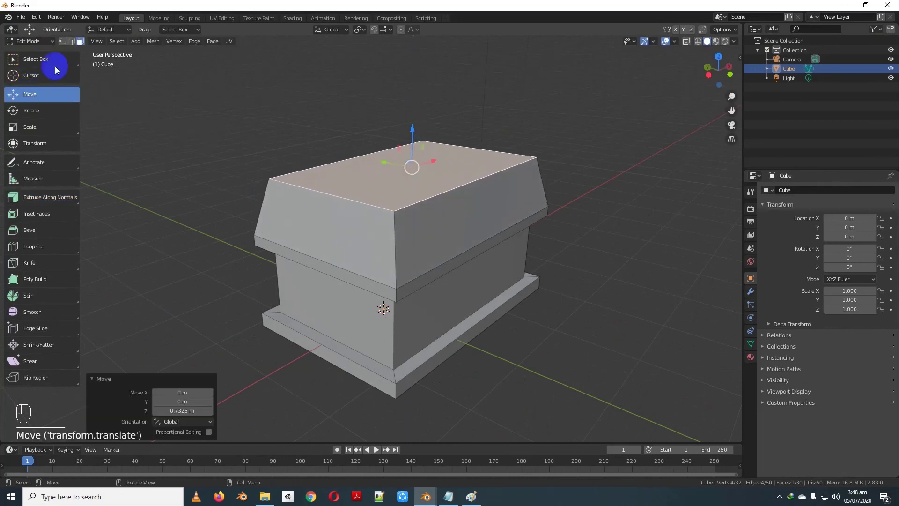
# Step: Scale the top face down along Y and X into a narrow roof ridge
pyautogui.click(30, 125)
pyautogui.moveTo(103, 133); pyautogui.dragTo(371, 150, button='middle')
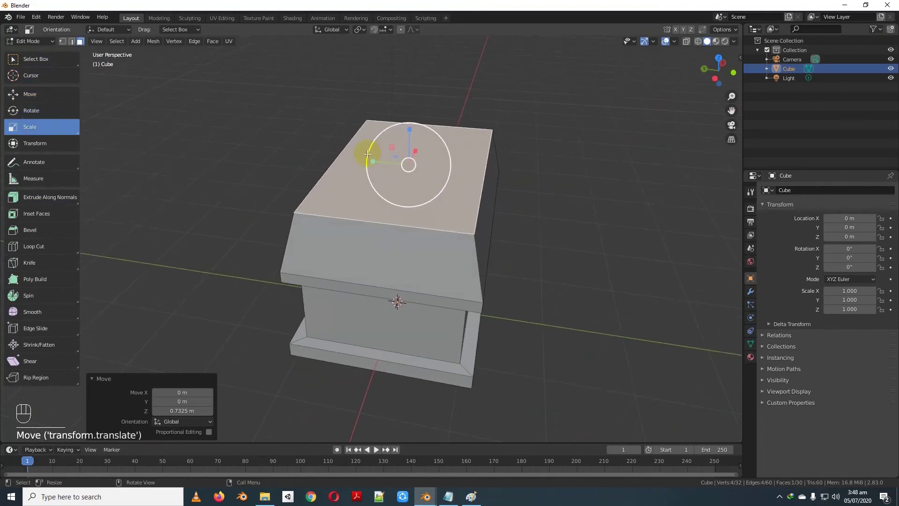
pyautogui.moveTo(371, 150); pyautogui.dragTo(407, 167)
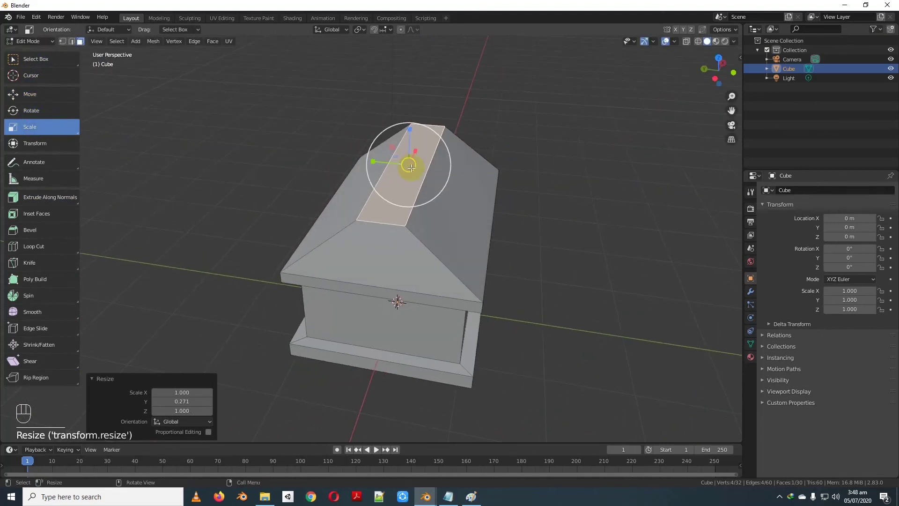
pyautogui.moveTo(407, 167); pyautogui.dragTo(349, 169, button='middle')
pyautogui.moveTo(441, 178); pyautogui.dragTo(408, 177)
pyautogui.press('Tab')
pyautogui.moveTo(410, 240); pyautogui.dragTo(229, 231, button='middle')
pyautogui.press('Tab')
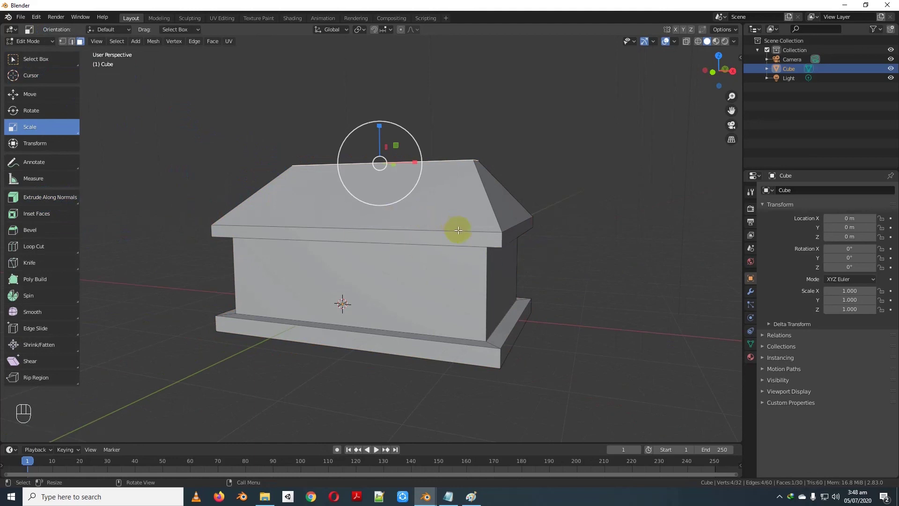
pyautogui.moveTo(496, 234); pyautogui.dragTo(436, 242, button='middle')
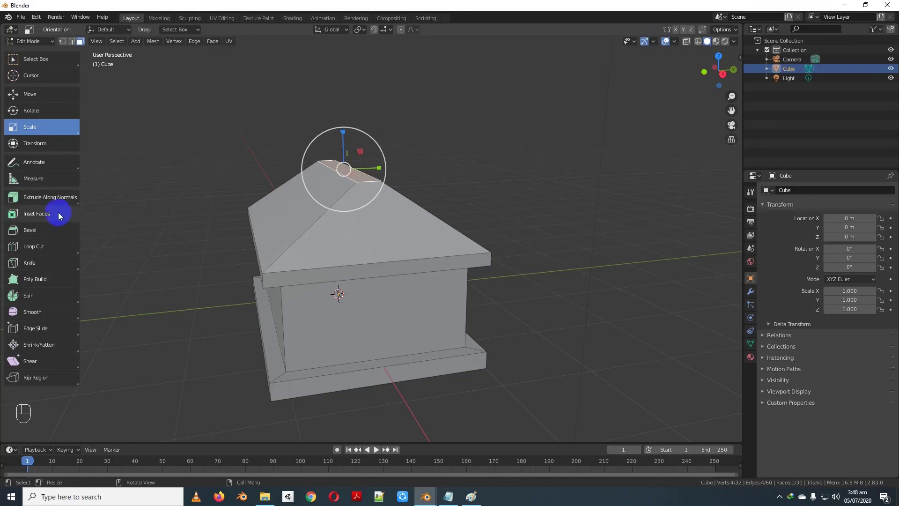
# Step: Activate the Loop Cut tool and preview a vertical loop through the house's middle
pyautogui.click(45, 198)
pyautogui.click(38, 248)
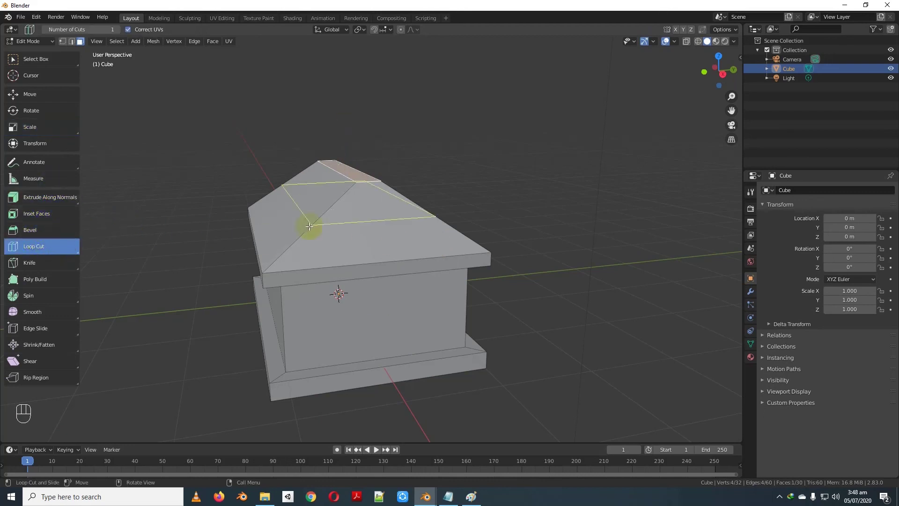
pyautogui.moveTo(479, 232)
pyautogui.mouseDown(button='middle')
pyautogui.moveTo(391, 245)
pyautogui.moveTo(276, 240)
pyautogui.moveTo(480, 244)
pyautogui.mouseUp(button='middle')
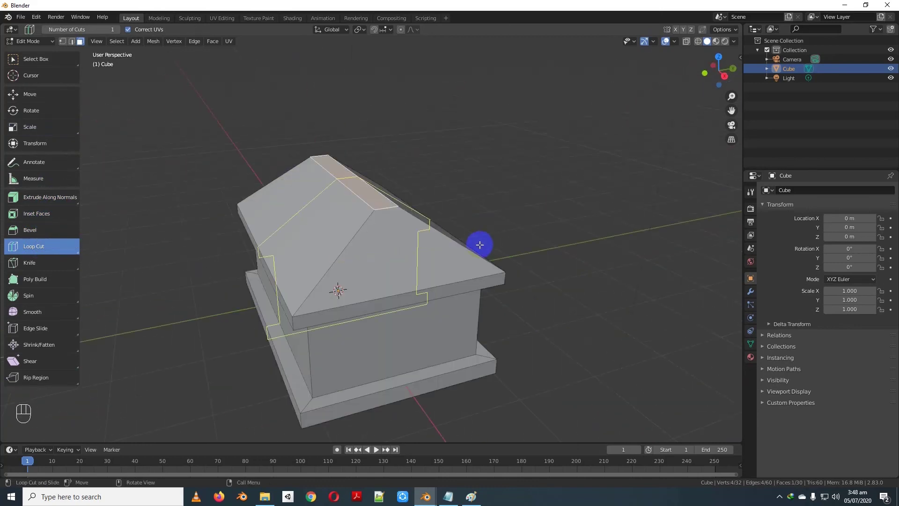
pyautogui.moveTo(351, 265); pyautogui.dragTo(379, 260, button='middle')
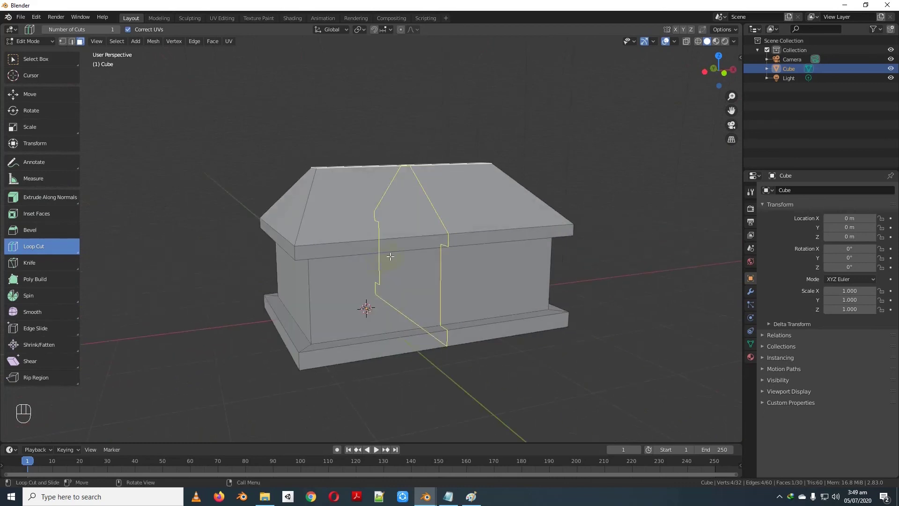